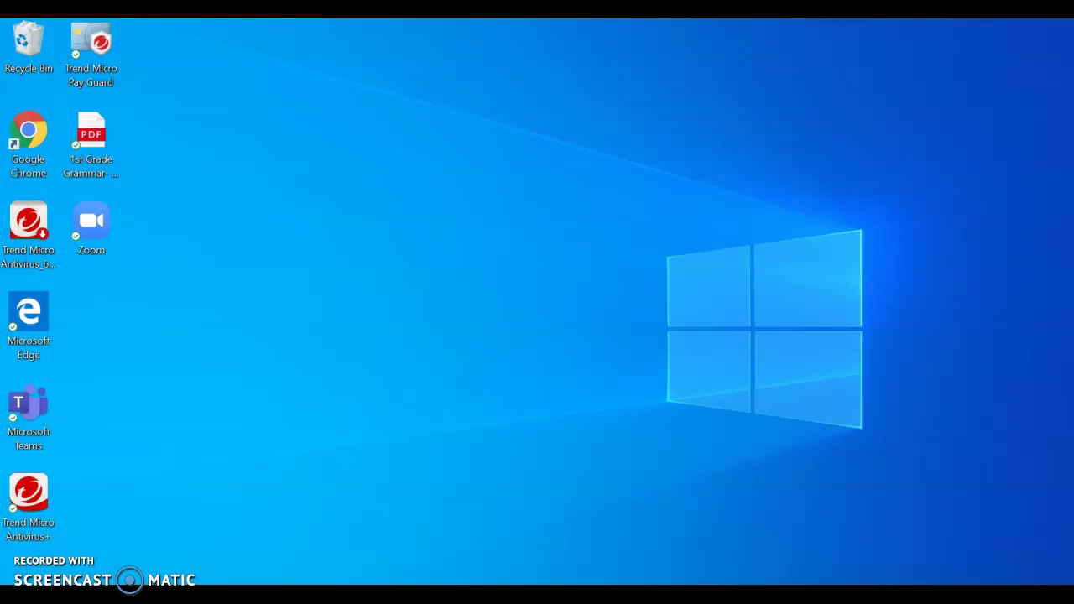
- Switch to the Clever portal in the browser and open Schoology from Top Apps
{"action": "mouse_move", "coordinate": [683, 594]}
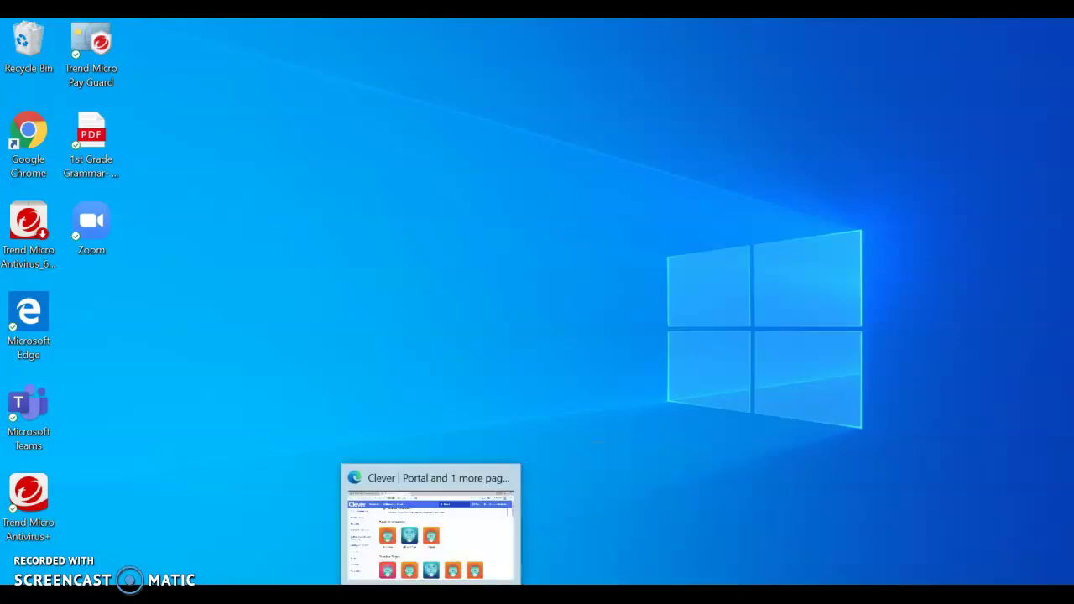
{"action": "left_click", "coordinate": [431, 594]}
{"action": "left_click", "coordinate": [891, 393]}
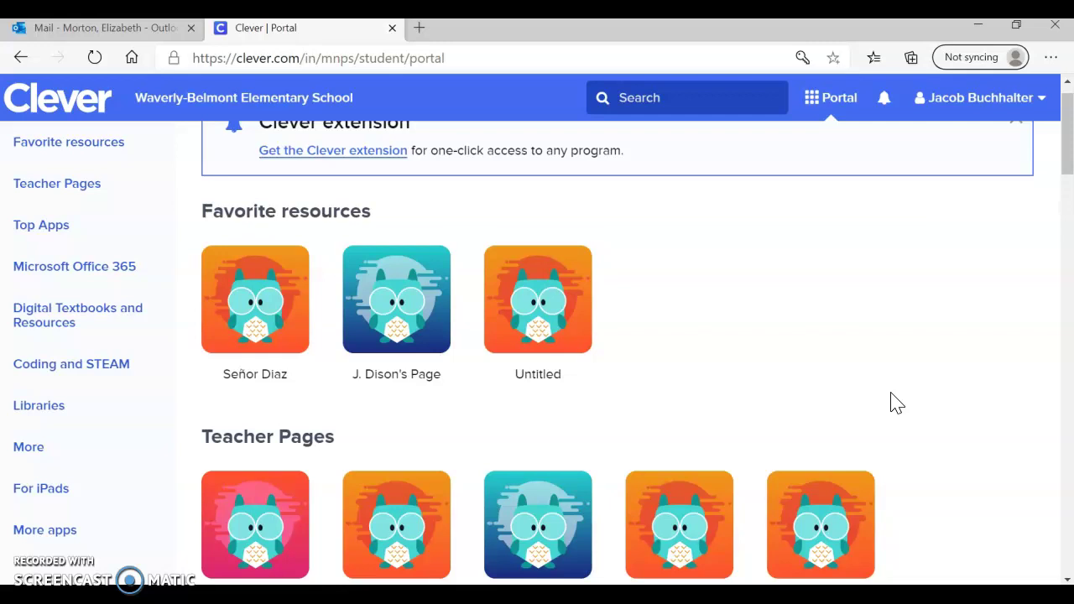
{"action": "left_click_drag", "start_coordinate": [1067, 148], "coordinate": [1068, 121]}
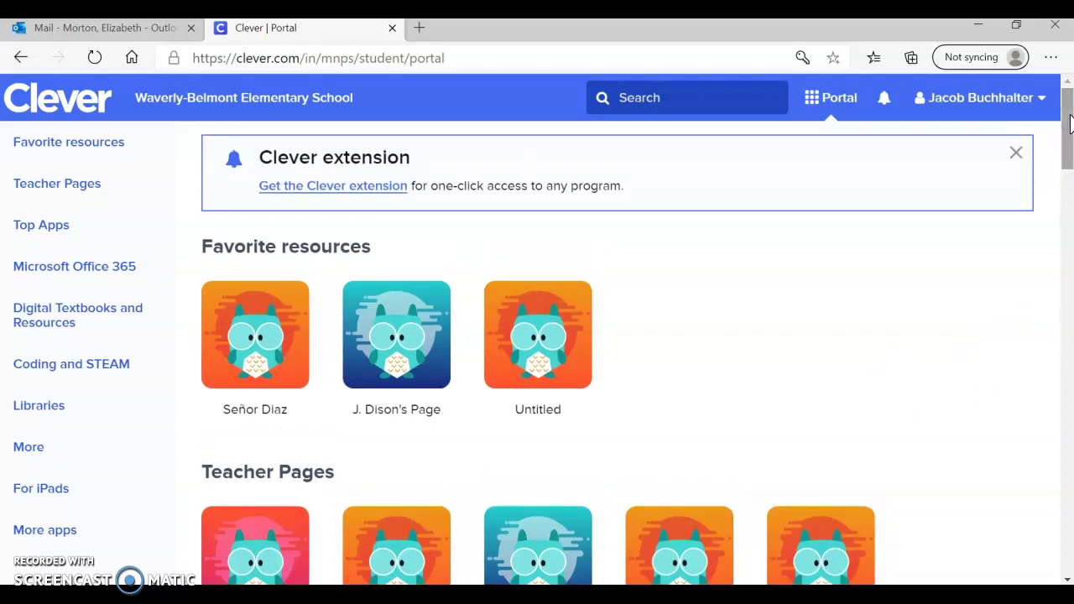
{"action": "left_click_drag", "start_coordinate": [1070, 123], "coordinate": [1069, 197]}
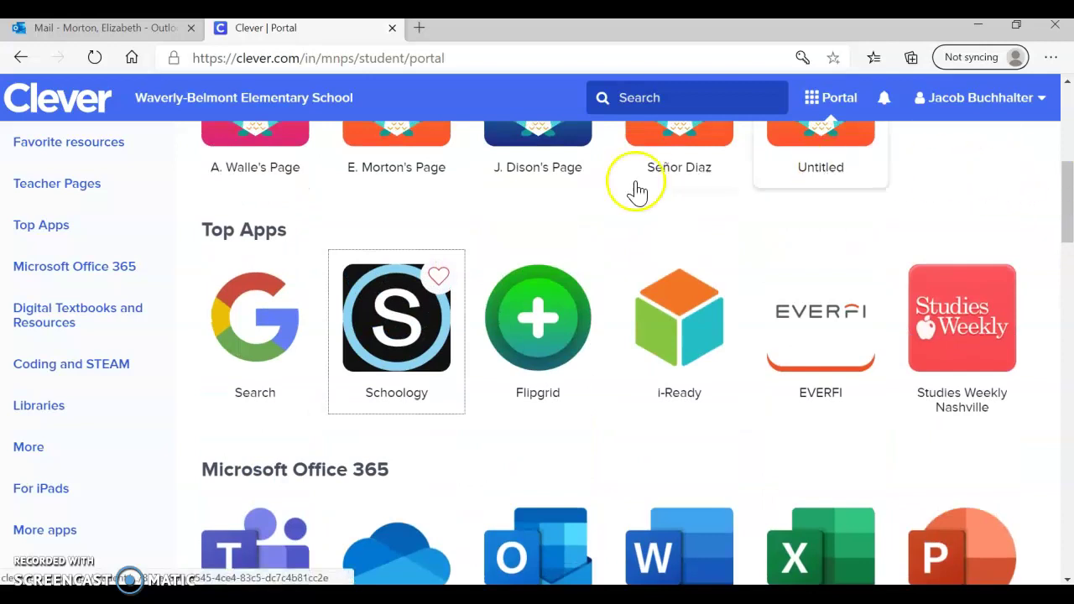
{"action": "left_click", "coordinate": [417, 361]}
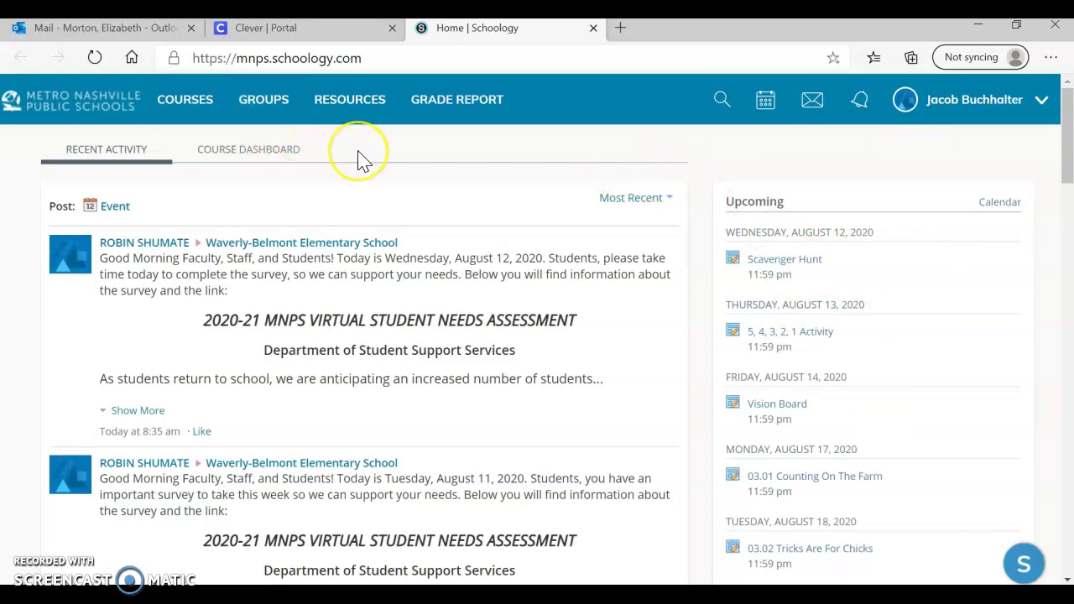
- Open the 1 Homeroom course from the Schoology courses list
{"action": "left_click", "coordinate": [215, 113]}
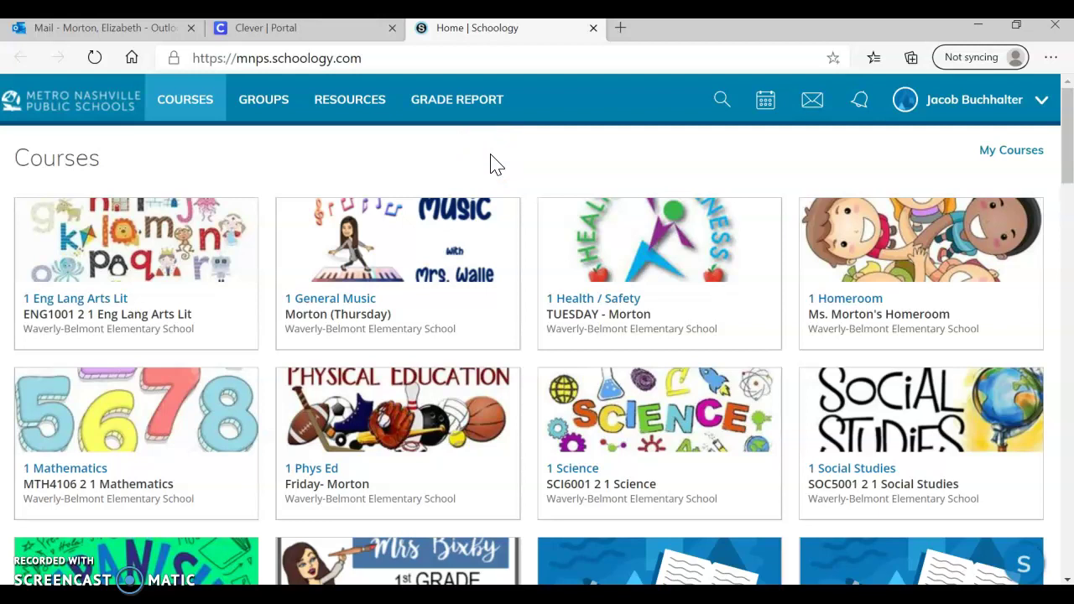
{"action": "left_click", "coordinate": [864, 286]}
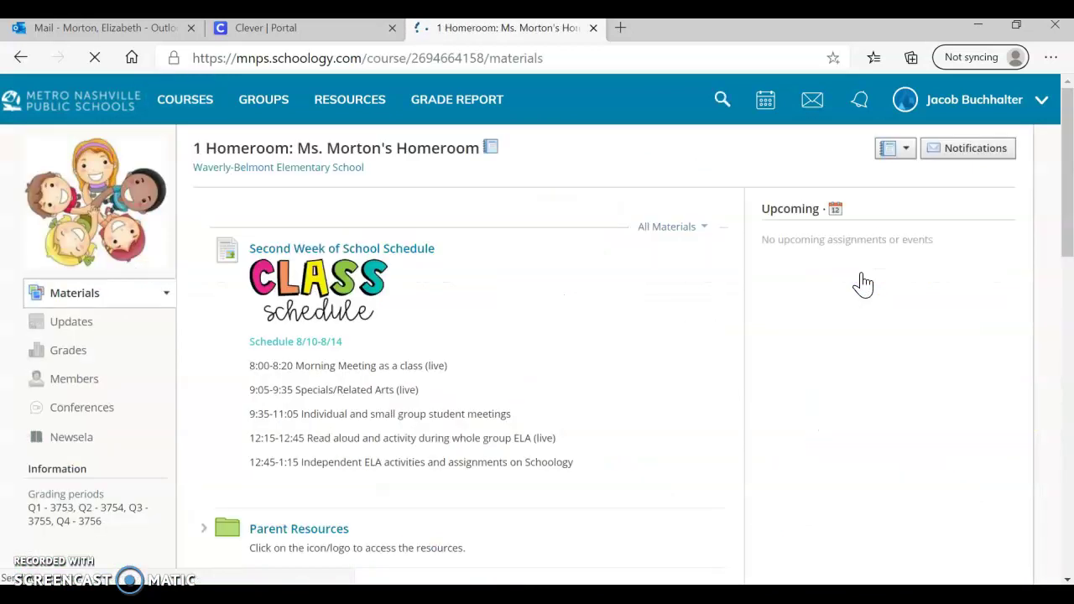
{"action": "left_click", "coordinate": [590, 206]}
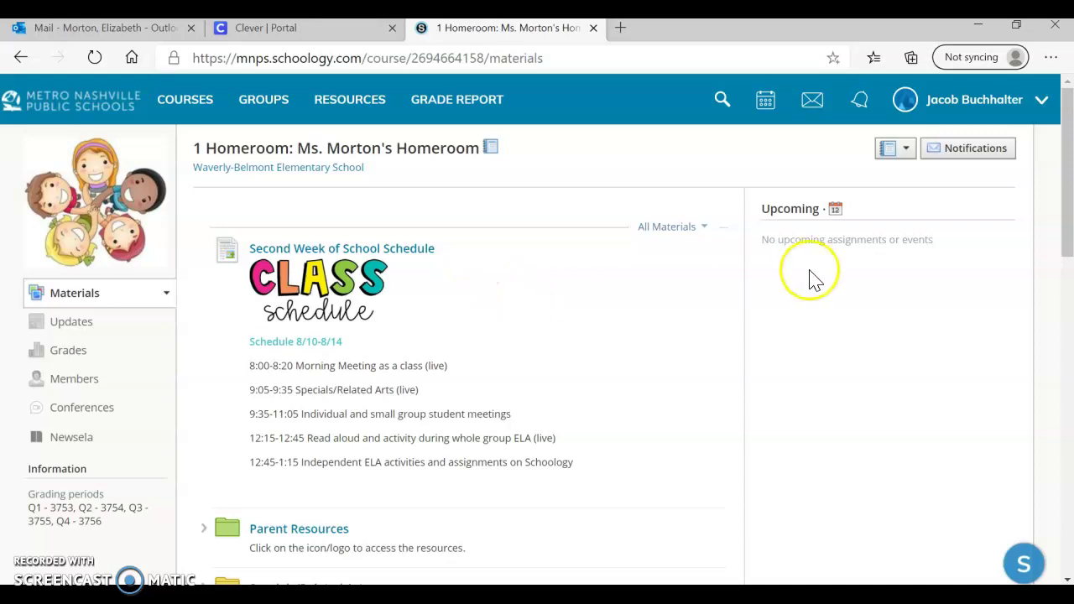
- Open the homeroom's Parent Resources folder, view its District SEL Activities (Optional) subfolder and return to Parent Resources
{"action": "left_click_drag", "start_coordinate": [1067, 149], "coordinate": [1062, 261]}
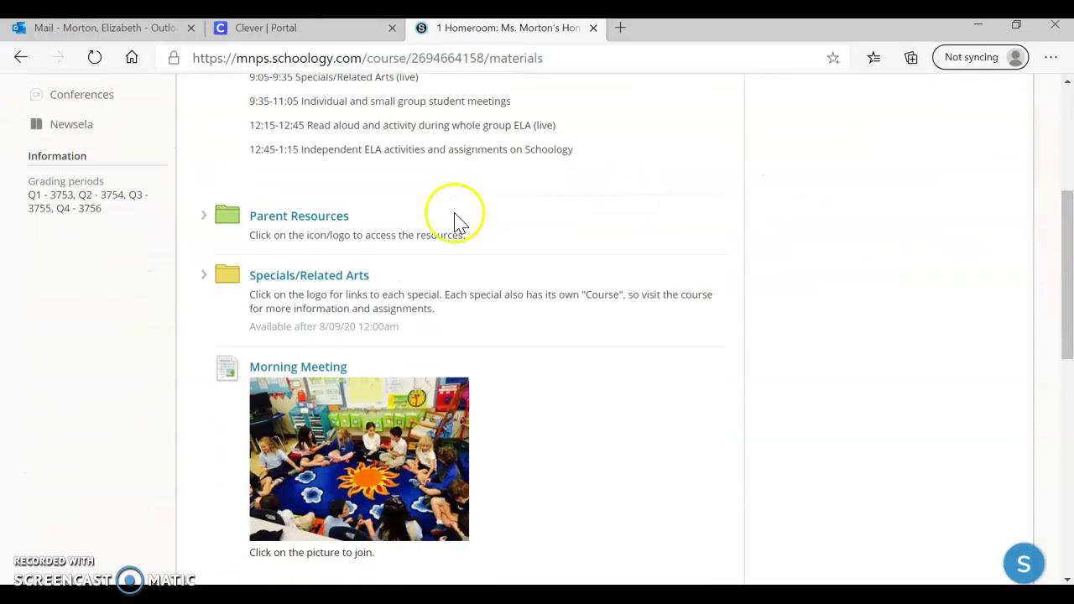
{"action": "left_click", "coordinate": [339, 218]}
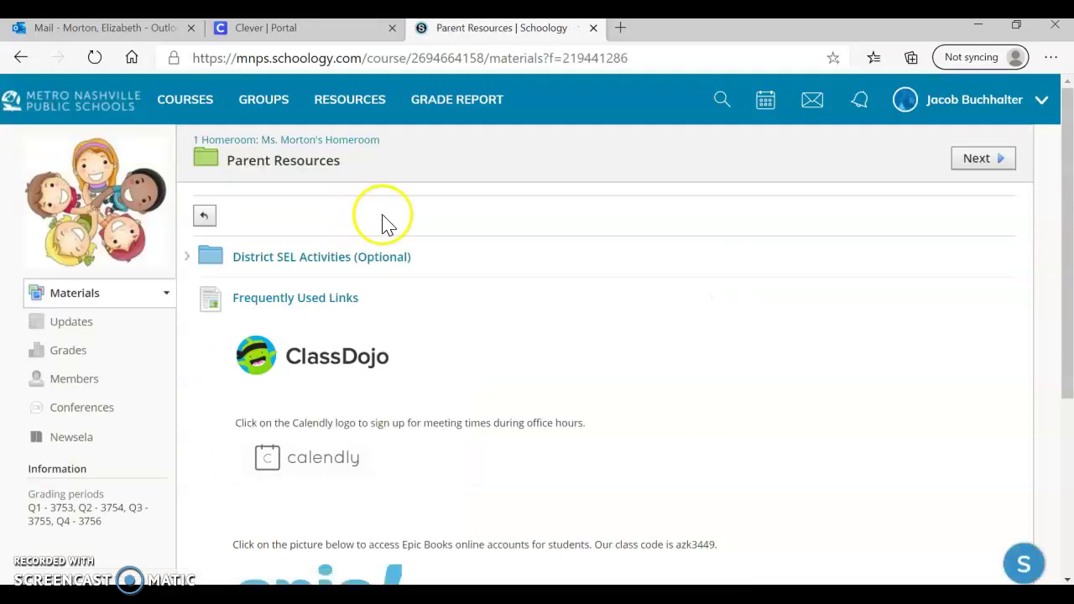
{"action": "left_click", "coordinate": [391, 265]}
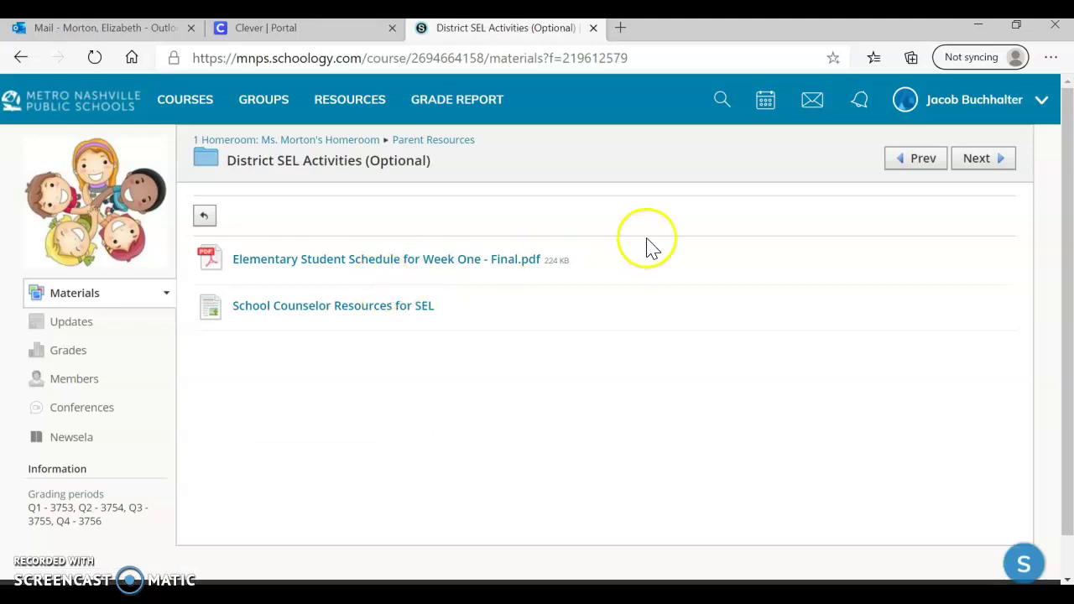
{"action": "left_click", "coordinate": [915, 159]}
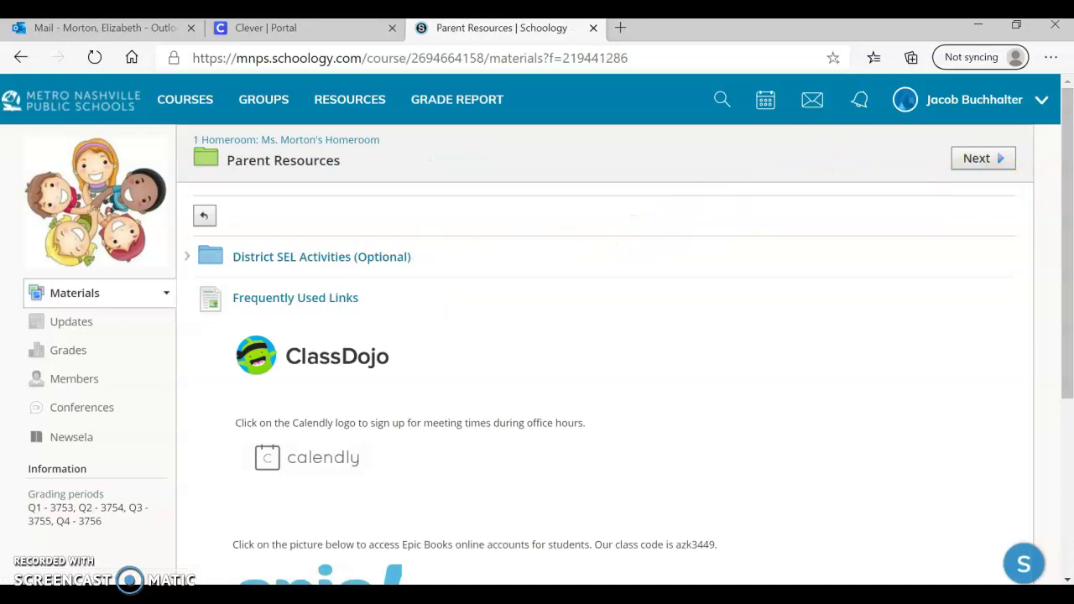
- View the Calendly booking process up to the details form for Monday, August 17 at 1:30pm, and close the booking page
{"action": "left_click_drag", "start_coordinate": [1069, 185], "coordinate": [1068, 263]}
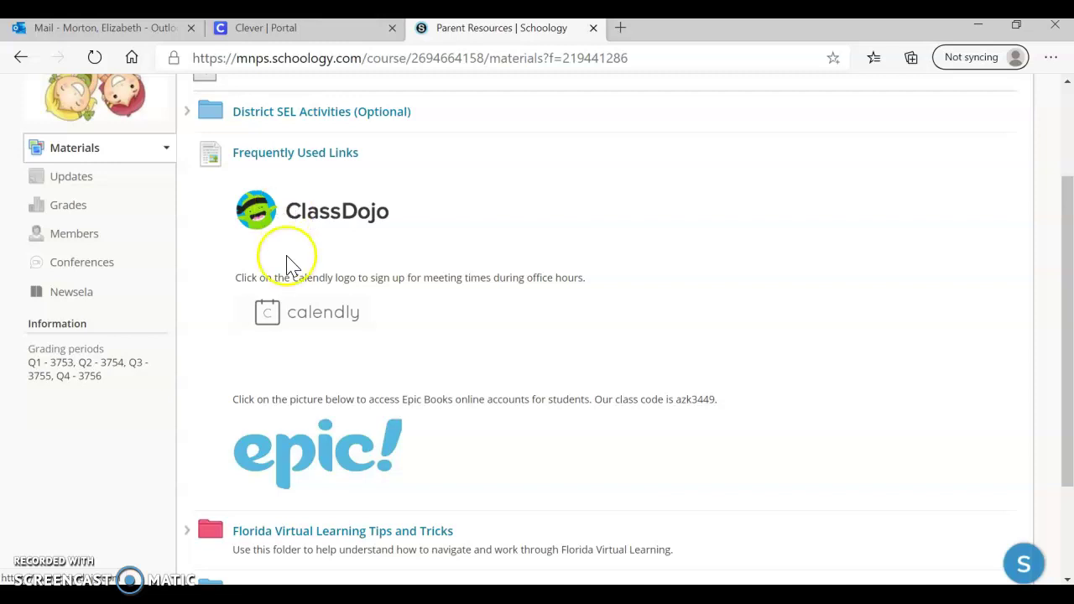
{"action": "left_click", "coordinate": [278, 319]}
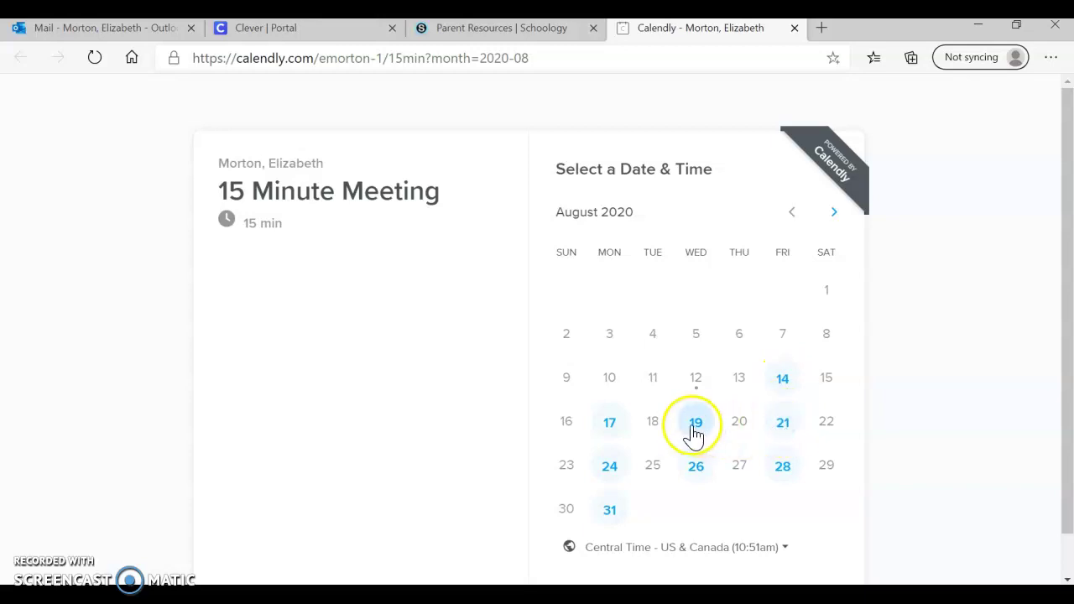
{"action": "left_click", "coordinate": [609, 432]}
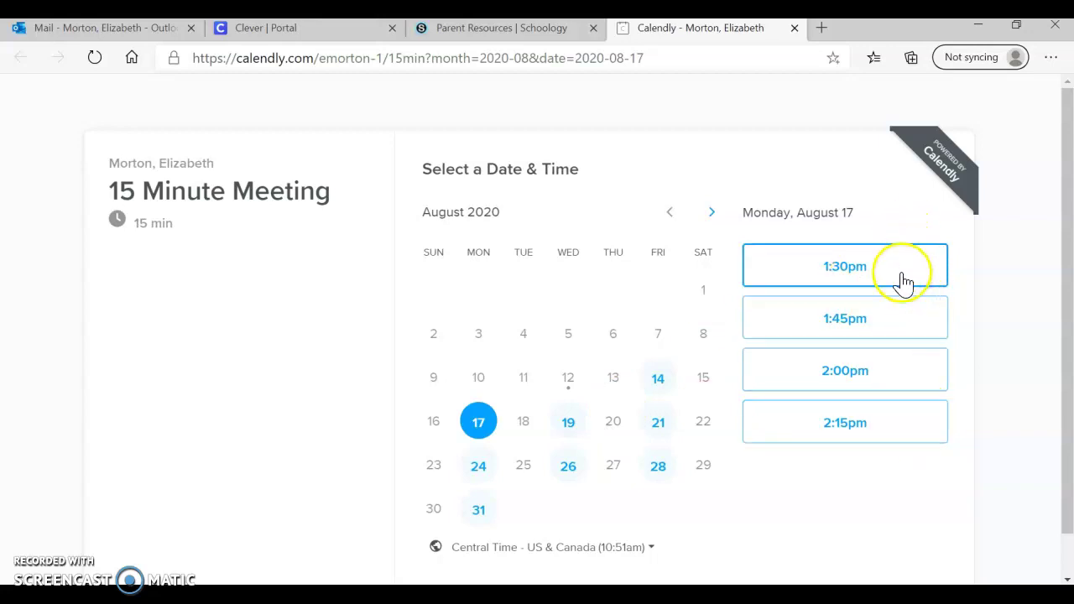
{"action": "left_click", "coordinate": [858, 269]}
{"action": "left_click", "coordinate": [891, 268]}
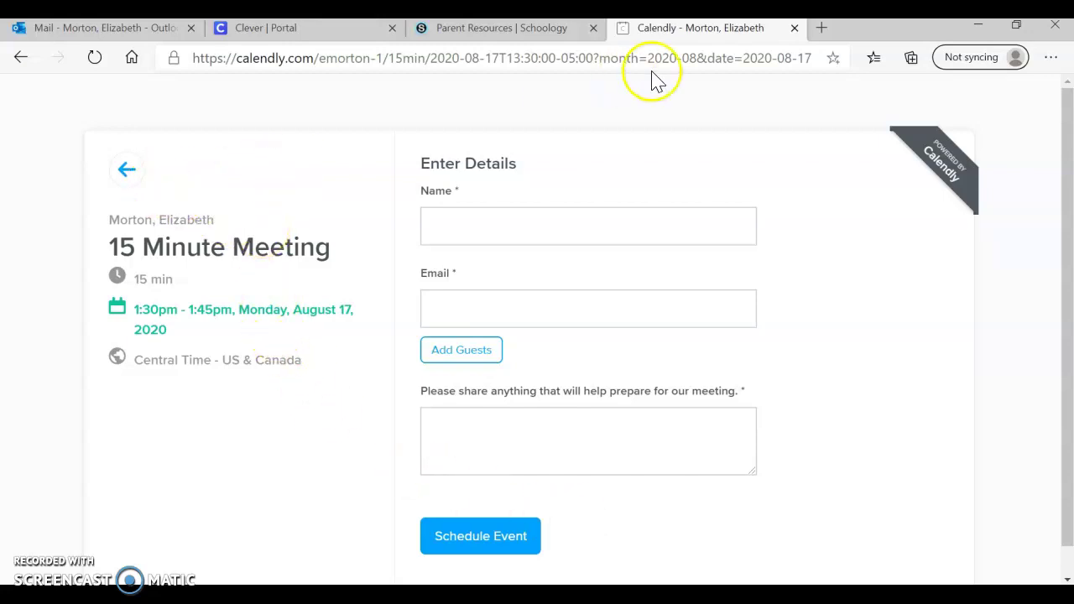
{"action": "left_click", "coordinate": [793, 29]}
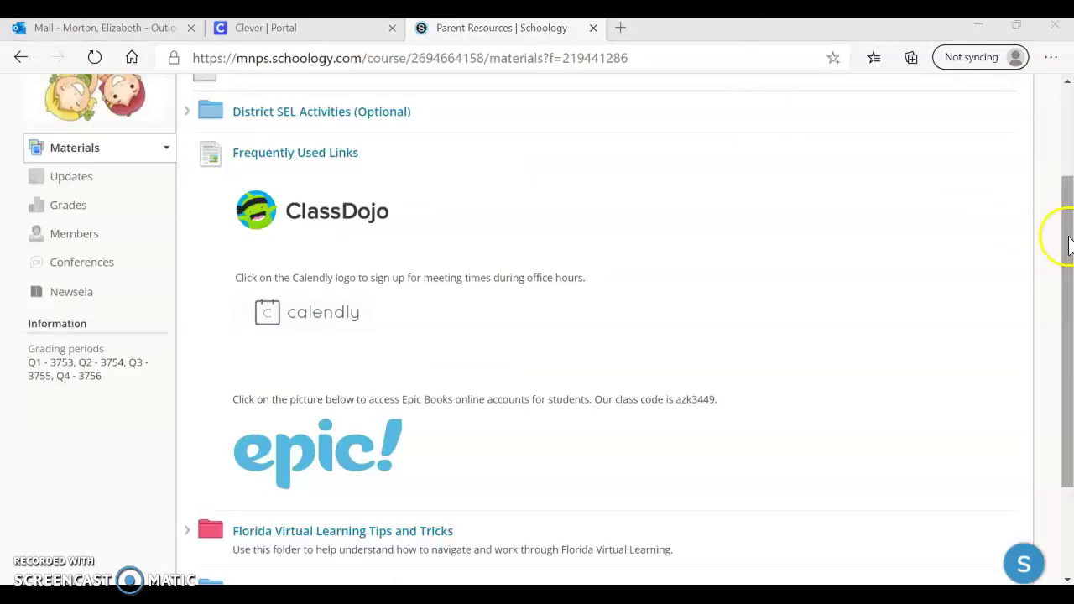
- Follow the Epic link under Frequently Used Links and open the Students & Educators login page
{"action": "scroll", "coordinate": [1065, 243], "scroll_direction": "down", "scroll_amount": 1}
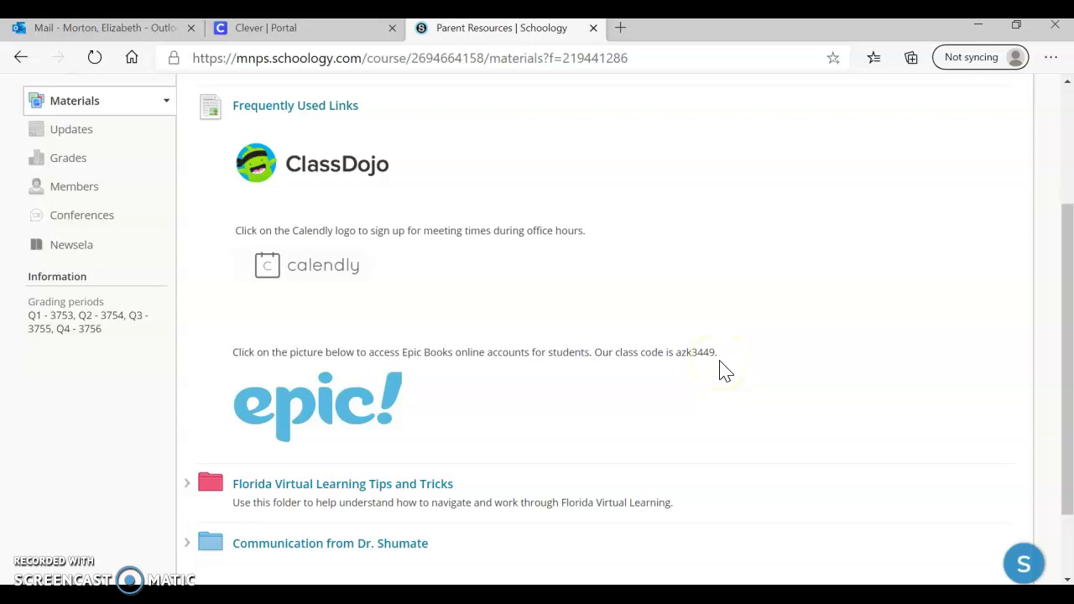
{"action": "left_click", "coordinate": [355, 411]}
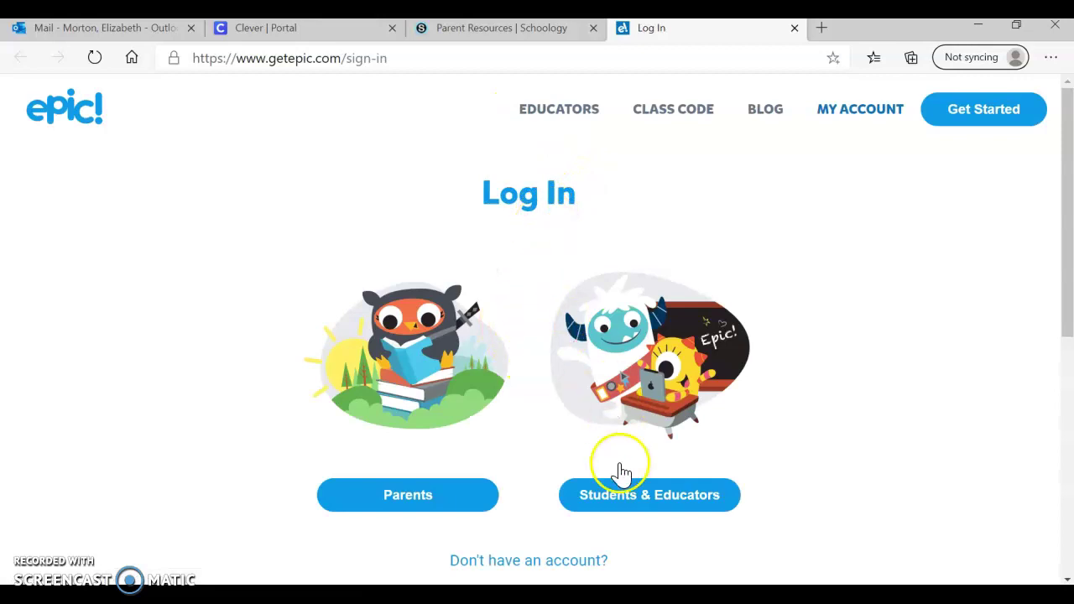
{"action": "left_click", "coordinate": [668, 503]}
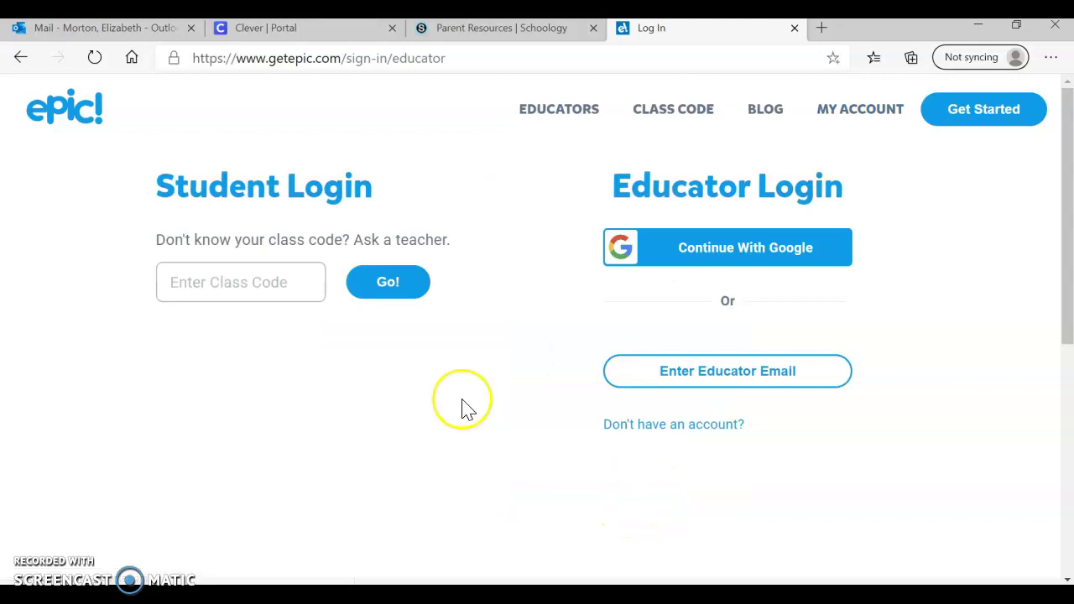
- Copy the class code from the Parent Resources page and log in to Epic as a student with it
{"action": "left_click", "coordinate": [453, 28]}
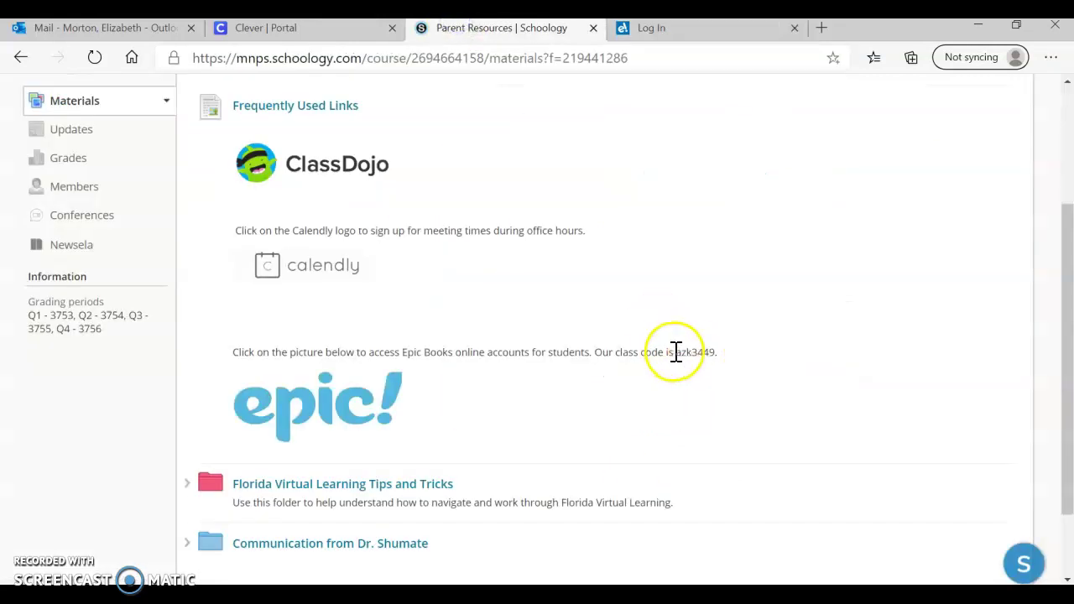
{"action": "left_click_drag", "start_coordinate": [676, 352], "coordinate": [720, 353]}
{"action": "right_click", "coordinate": [720, 359]}
{"action": "left_click", "coordinate": [731, 375]}
{"action": "left_click", "coordinate": [651, 27]}
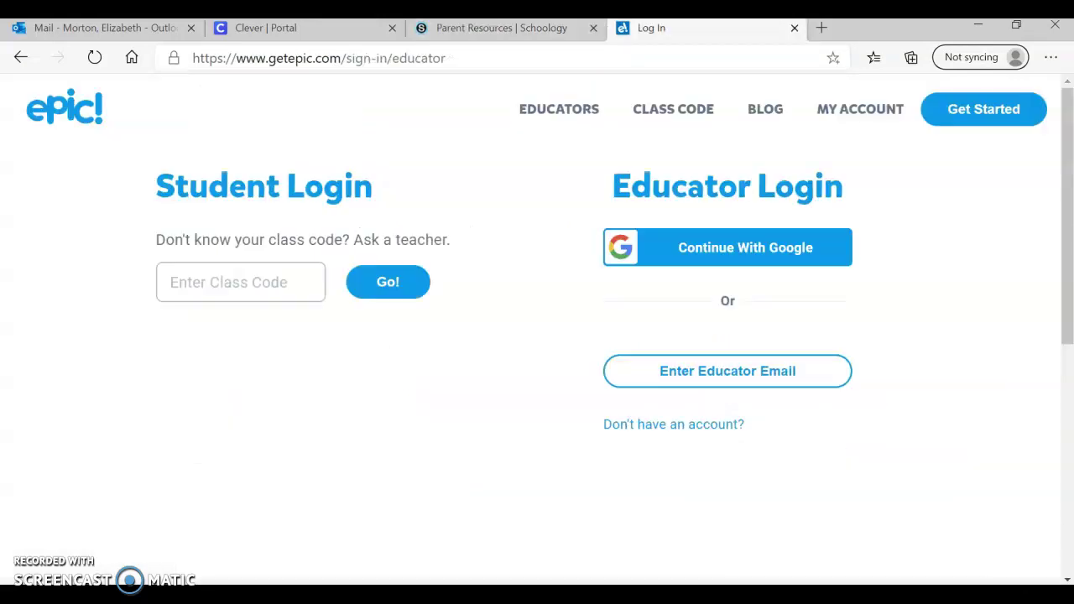
{"action": "right_click", "coordinate": [244, 290]}
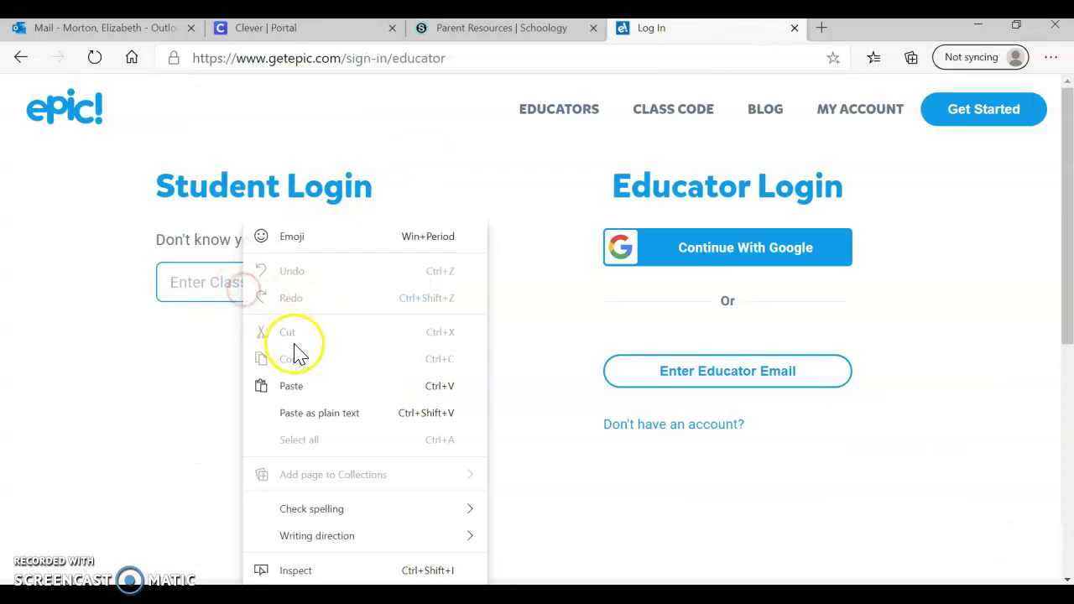
{"action": "left_click", "coordinate": [302, 383]}
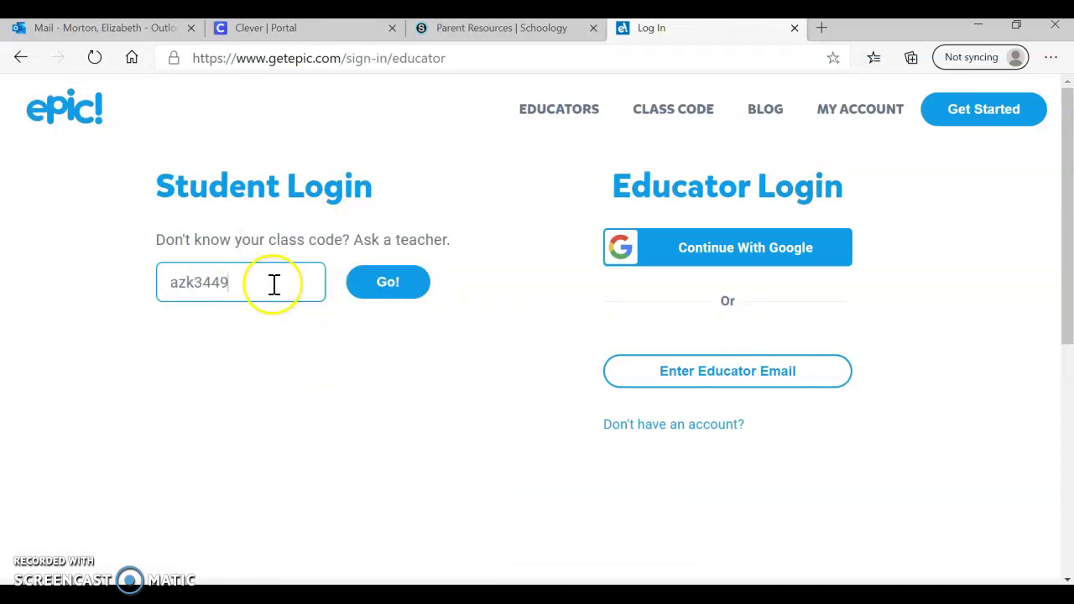
{"action": "left_click", "coordinate": [379, 286]}
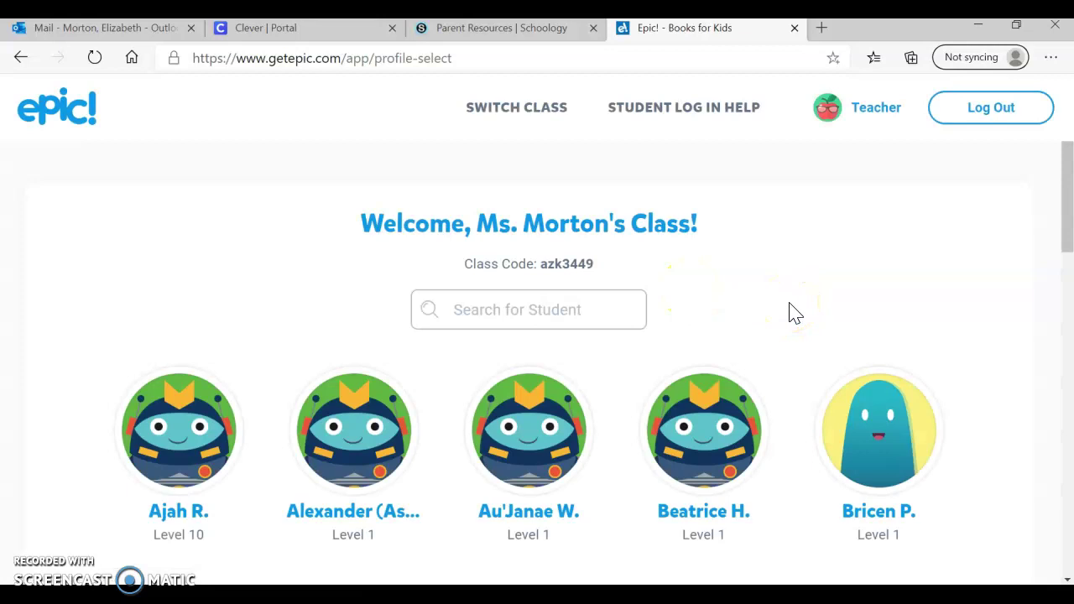
- Choose the student's profile from the Epic class list and dismiss the notification about a sent book
{"action": "left_click_drag", "start_coordinate": [1068, 187], "coordinate": [1066, 247]}
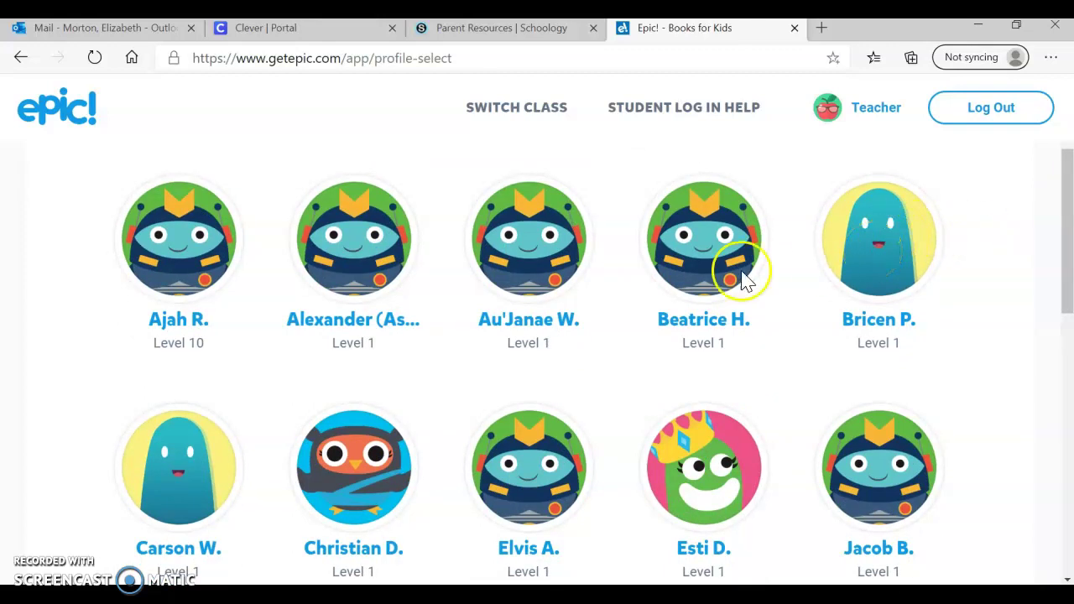
{"action": "left_click", "coordinate": [887, 467]}
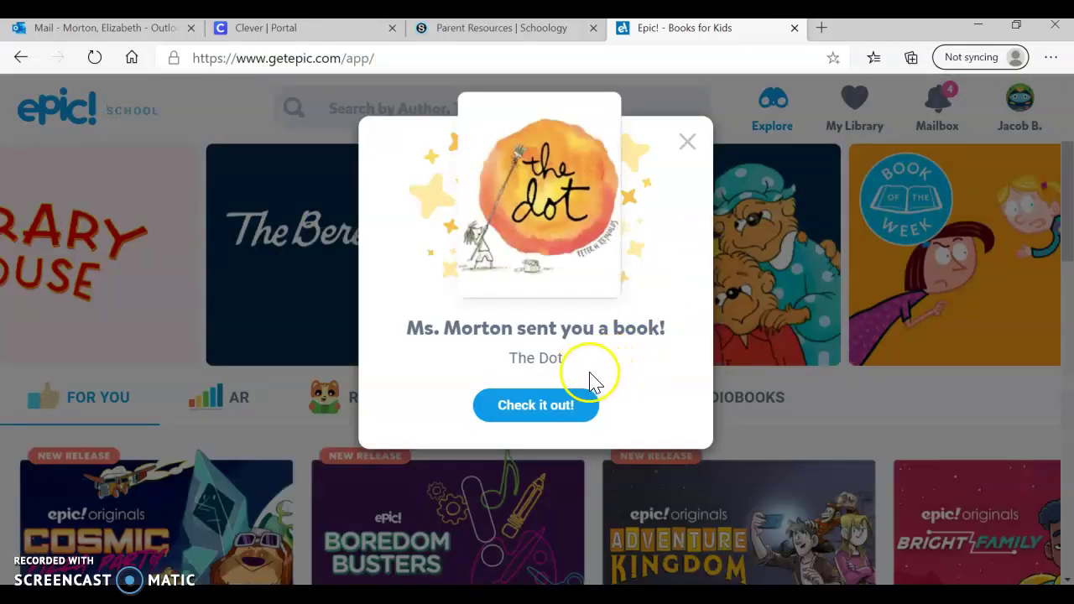
{"action": "left_click", "coordinate": [684, 155]}
{"action": "left_click", "coordinate": [925, 130]}
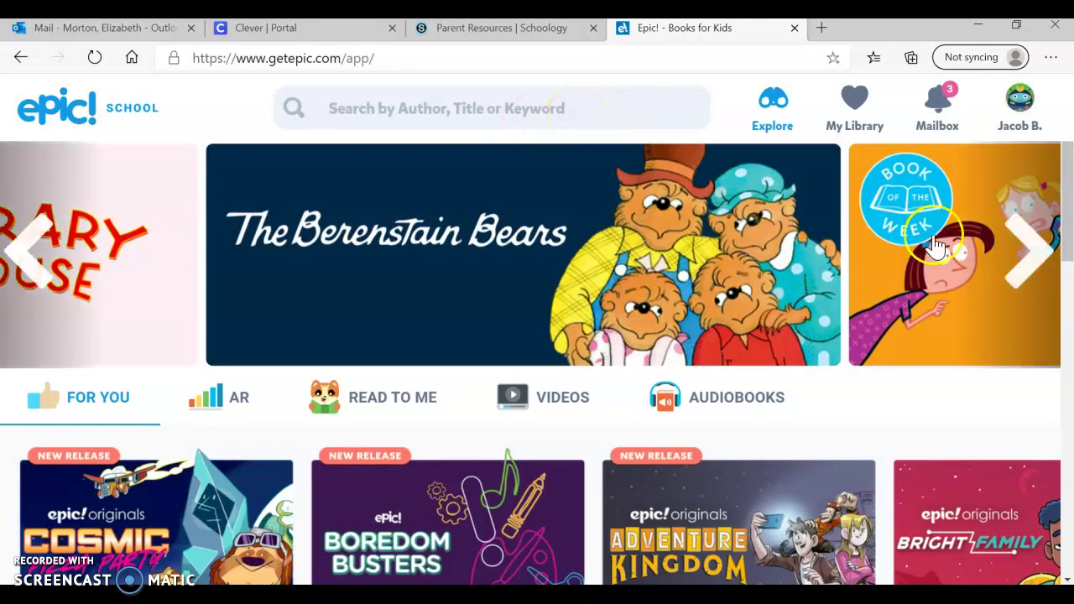
- Browse Epic's AR and Read To Me sections, close Epic and return to the folders at the end of Parent Resources
{"action": "left_click", "coordinate": [235, 419]}
{"action": "left_click", "coordinate": [235, 420]}
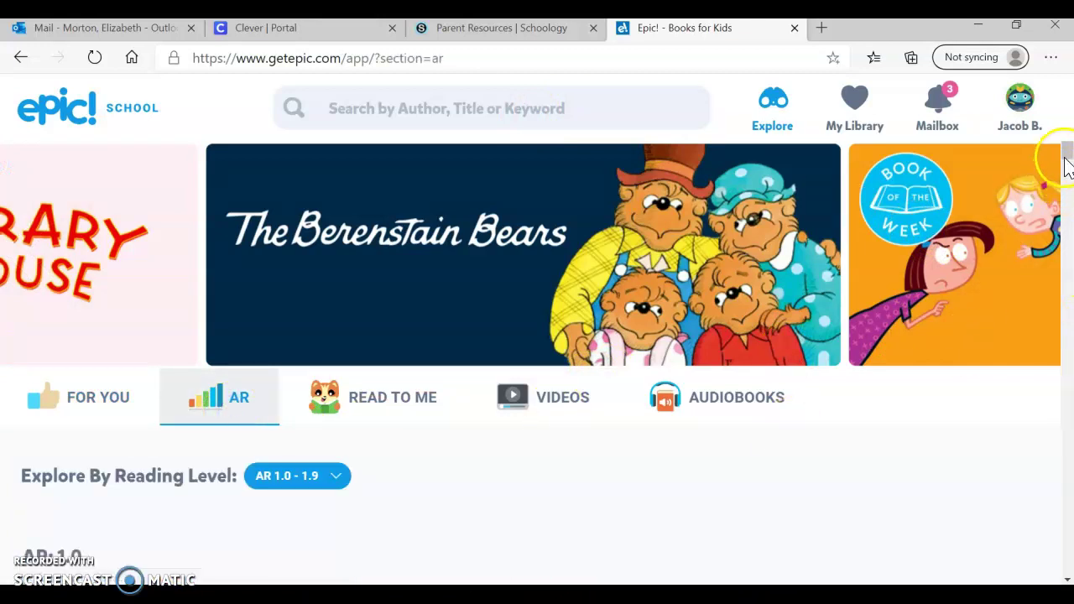
{"action": "scroll", "coordinate": [1062, 161], "scroll_direction": "down", "scroll_amount": 1}
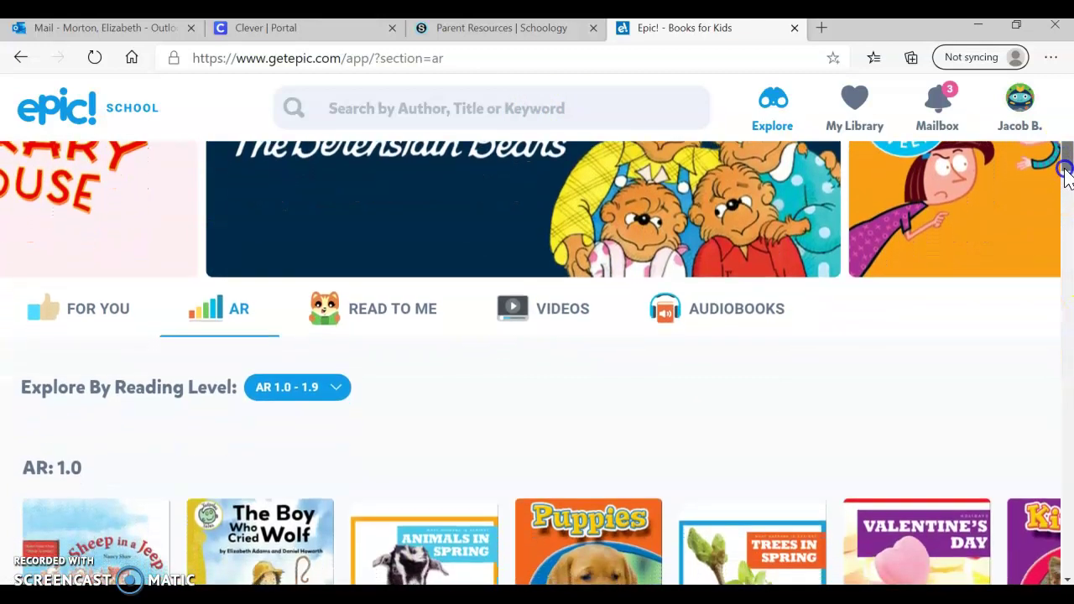
{"action": "left_click", "coordinate": [440, 318]}
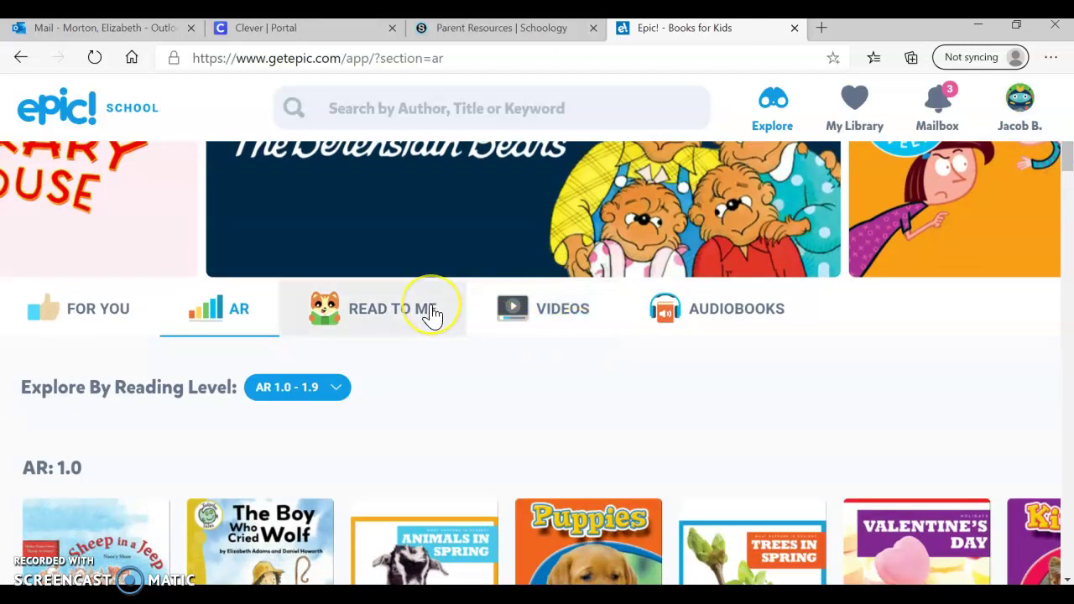
{"action": "left_click", "coordinate": [432, 314]}
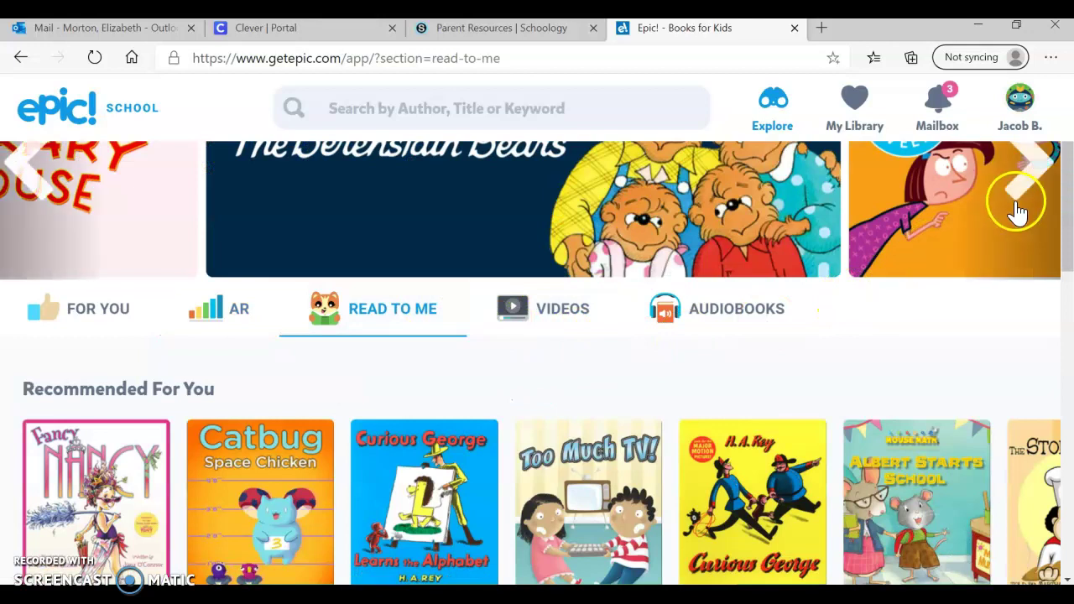
{"action": "left_click_drag", "start_coordinate": [1069, 201], "coordinate": [1049, 148]}
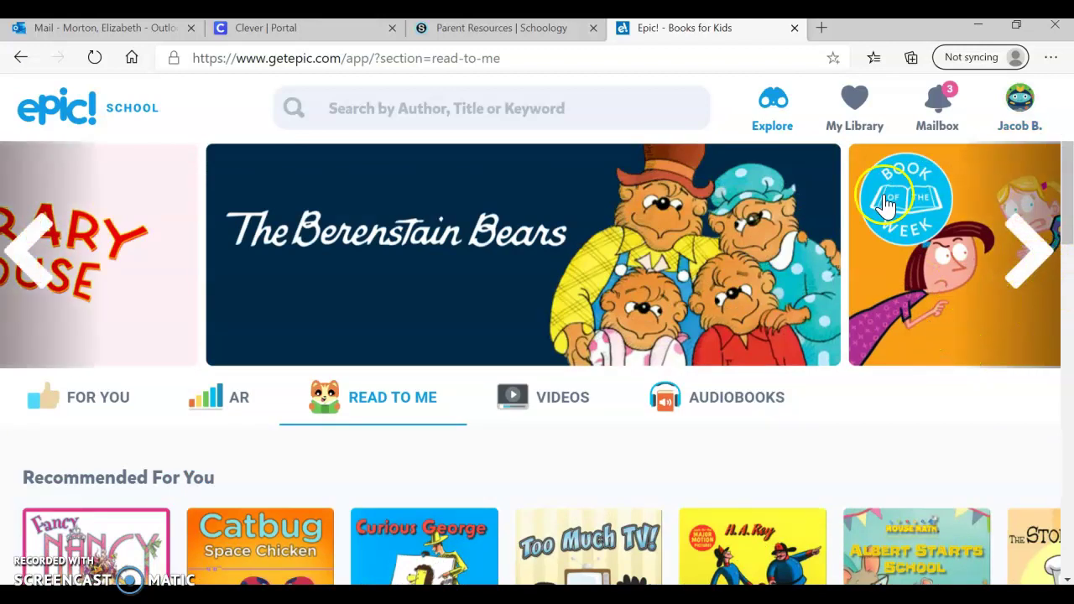
{"action": "left_click", "coordinate": [795, 29]}
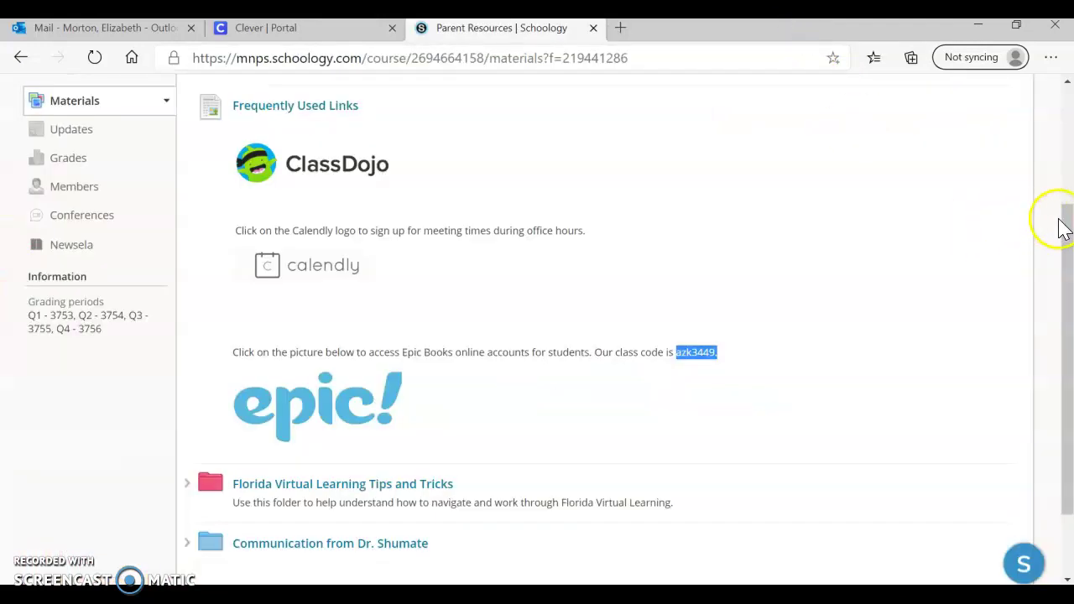
{"action": "left_click_drag", "start_coordinate": [1067, 235], "coordinate": [1062, 297]}
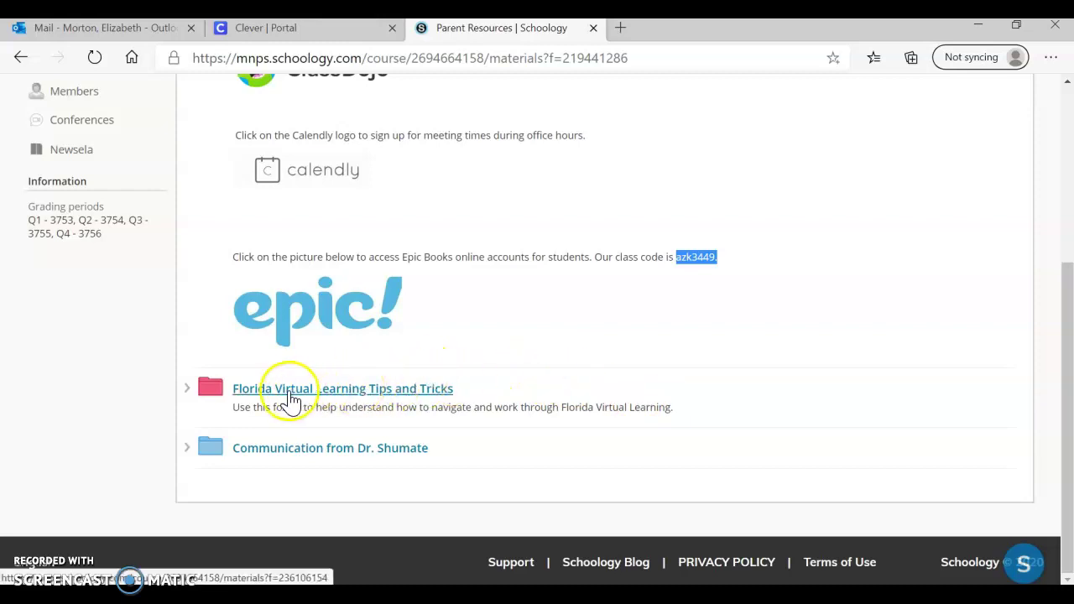
- Look through the Florida Virtual Learning Tips and Tricks folder and return to the Parent Resources folder
{"action": "left_click", "coordinate": [340, 395]}
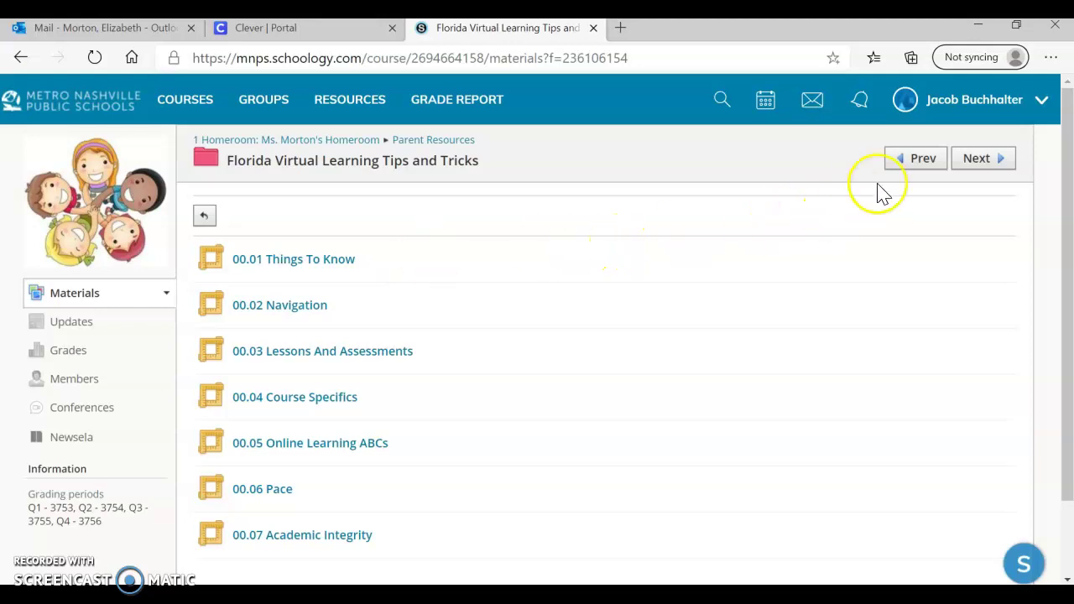
{"action": "left_click", "coordinate": [916, 166]}
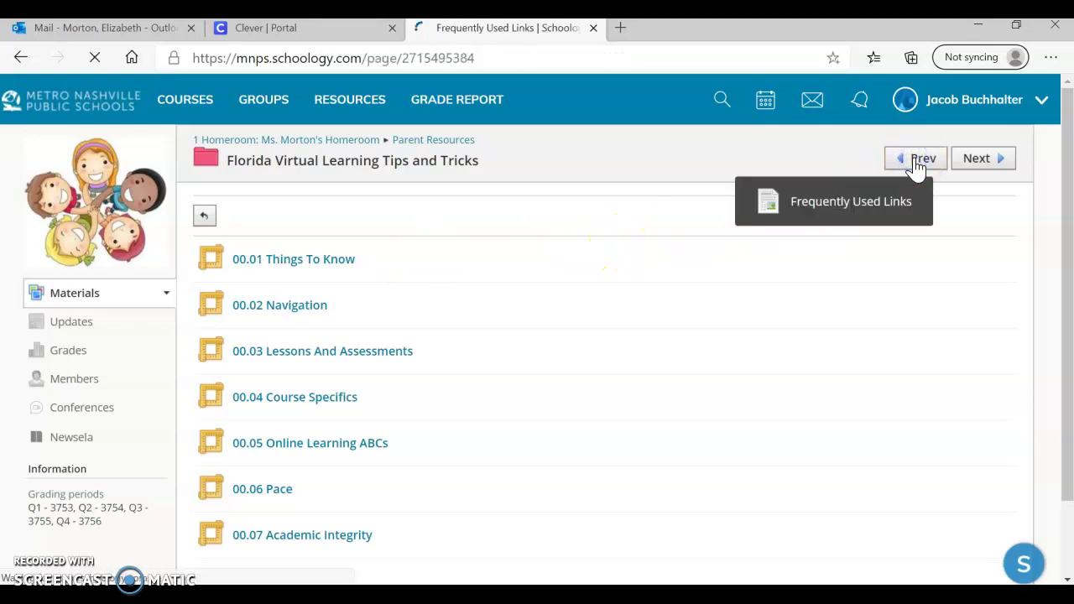
{"action": "mouse_move", "coordinate": [1066, 172]}
{"action": "left_mouse_down"}
{"action": "mouse_move", "coordinate": [1069, 325]}
{"action": "mouse_move", "coordinate": [1063, 175]}
{"action": "left_mouse_up"}
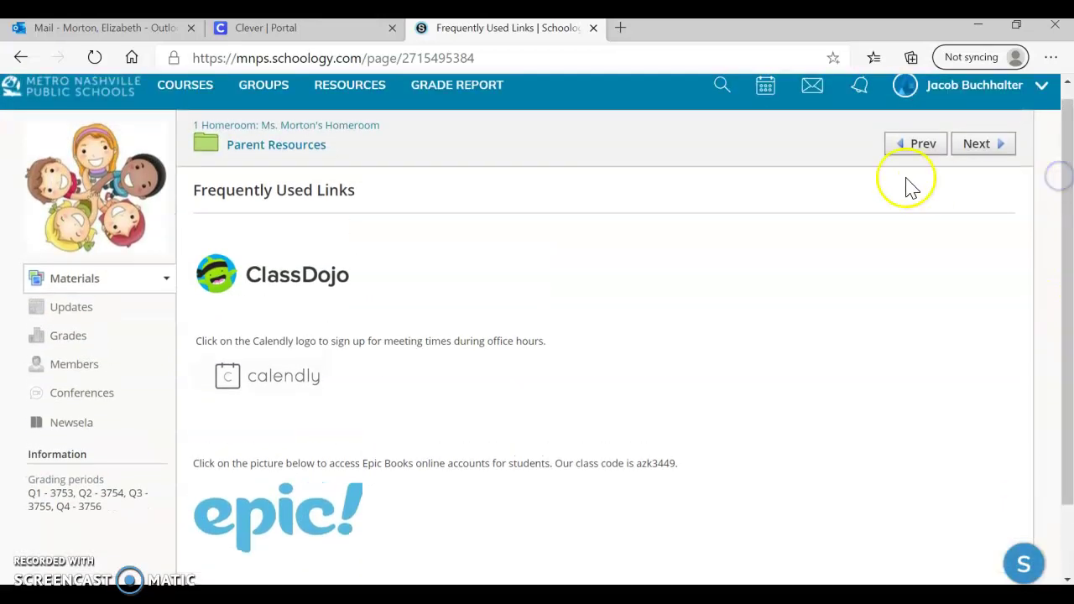
{"action": "left_click", "coordinate": [242, 148]}
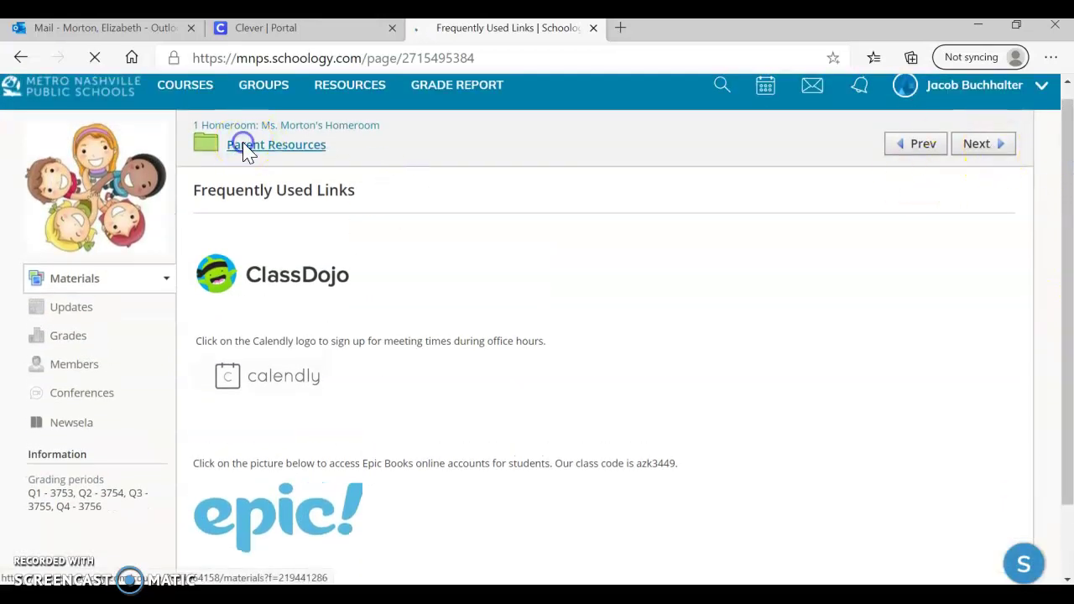
- Read the announcement in the Communication folder at the end of Parent Resources and return to the homeroom course materials
{"action": "left_click_drag", "start_coordinate": [1067, 193], "coordinate": [1068, 369]}
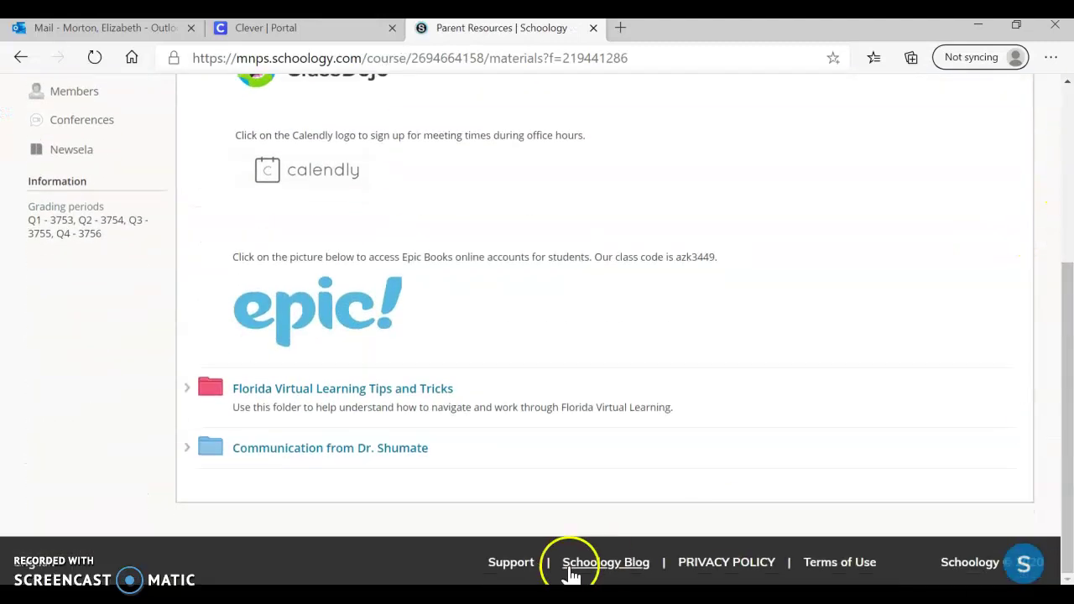
{"action": "left_click", "coordinate": [402, 453]}
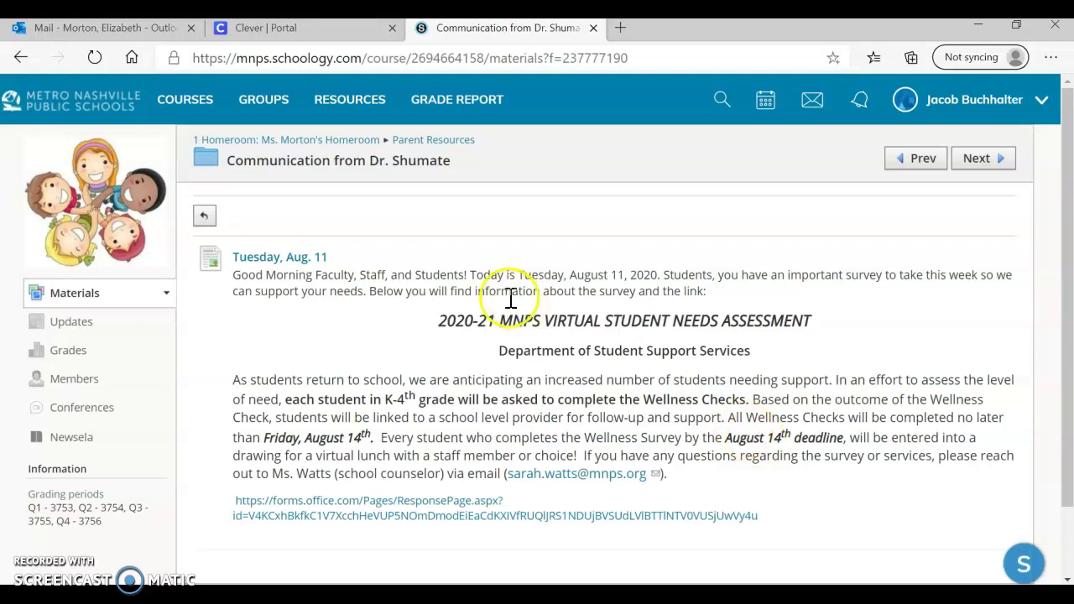
{"action": "left_click", "coordinate": [360, 147]}
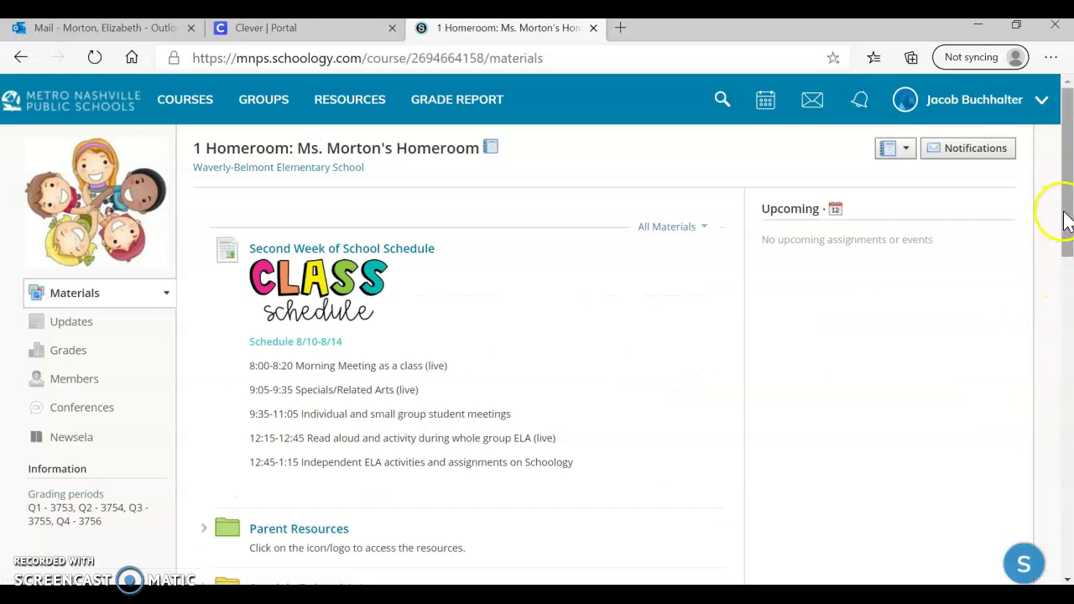
- Open the Specials/Related Arts folder of the homeroom course and view the Spanish page for Monday
{"action": "scroll", "coordinate": [1064, 241], "scroll_direction": "down", "scroll_amount": 3}
{"action": "scroll", "coordinate": [1064, 241], "scroll_direction": "down", "scroll_amount": 1}
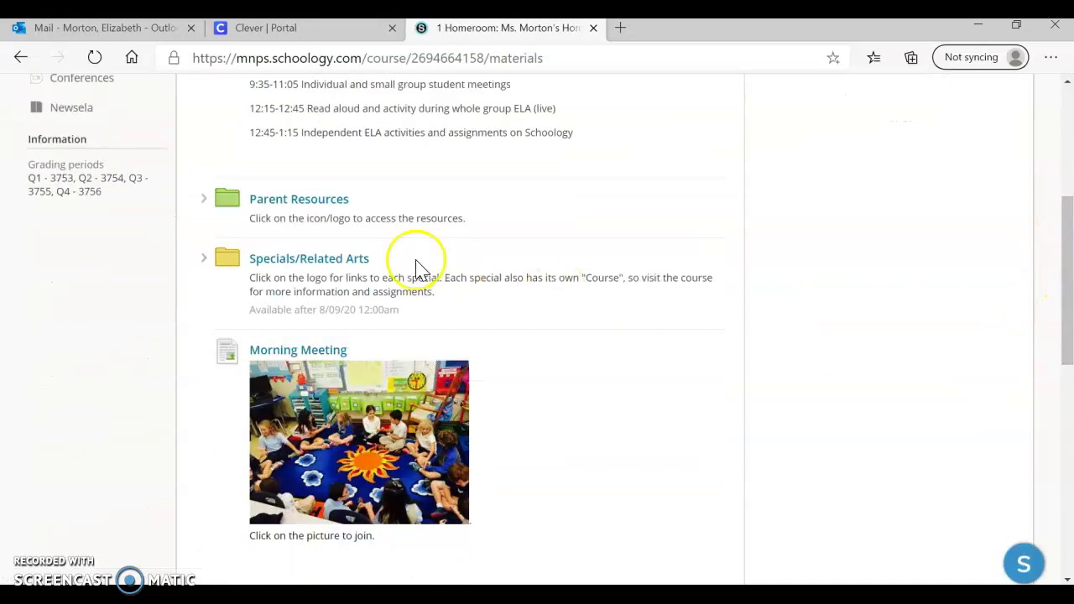
{"action": "left_click", "coordinate": [336, 265]}
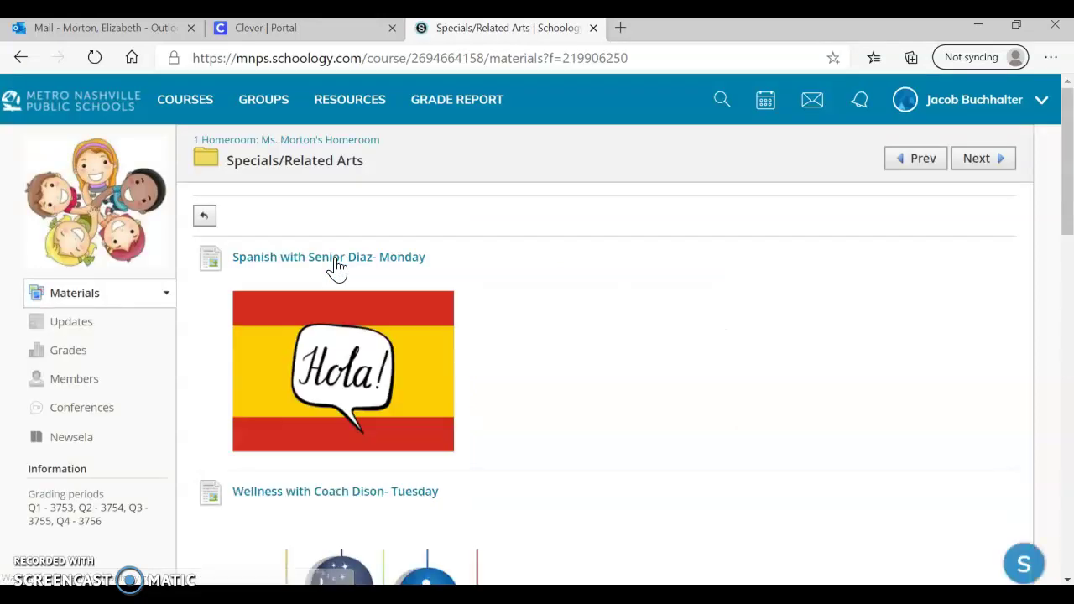
{"action": "left_click", "coordinate": [409, 270]}
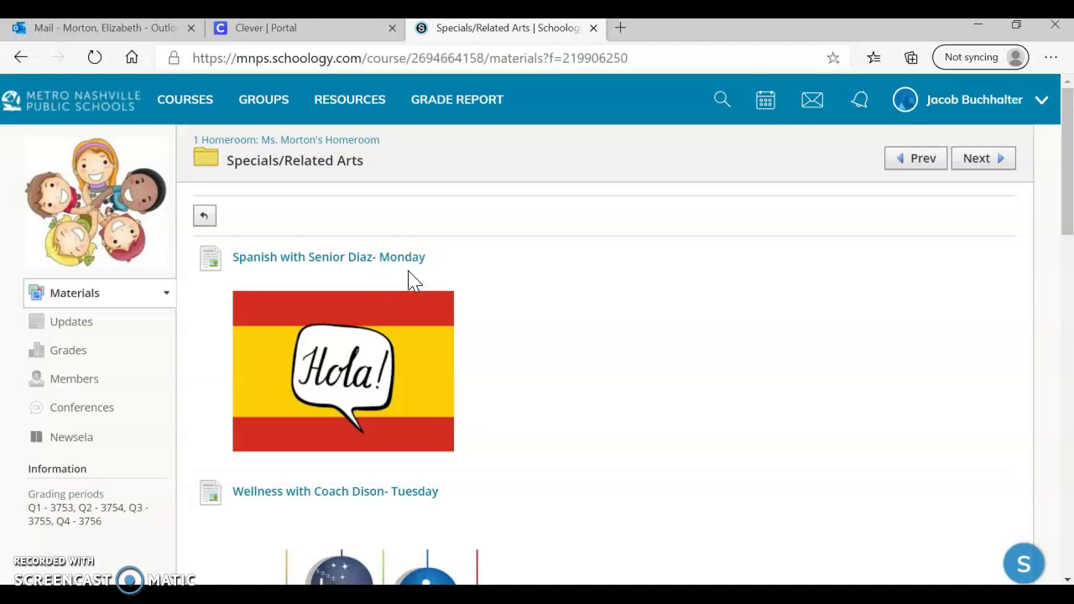
{"action": "left_click", "coordinate": [375, 362]}
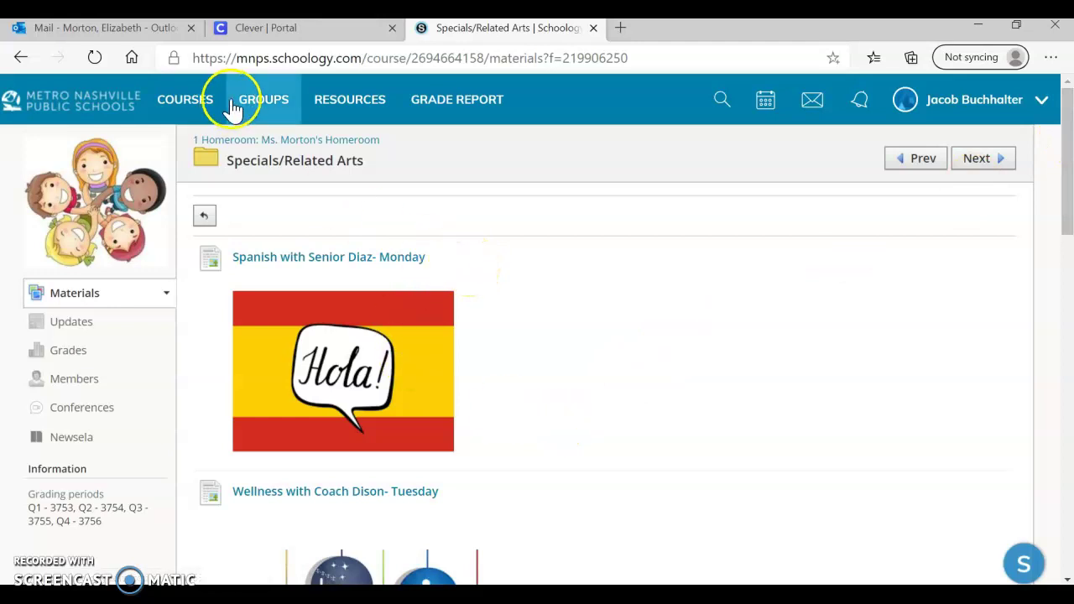
- Open the 1 General Music course for Thursday from the course list
{"action": "left_click", "coordinate": [179, 106]}
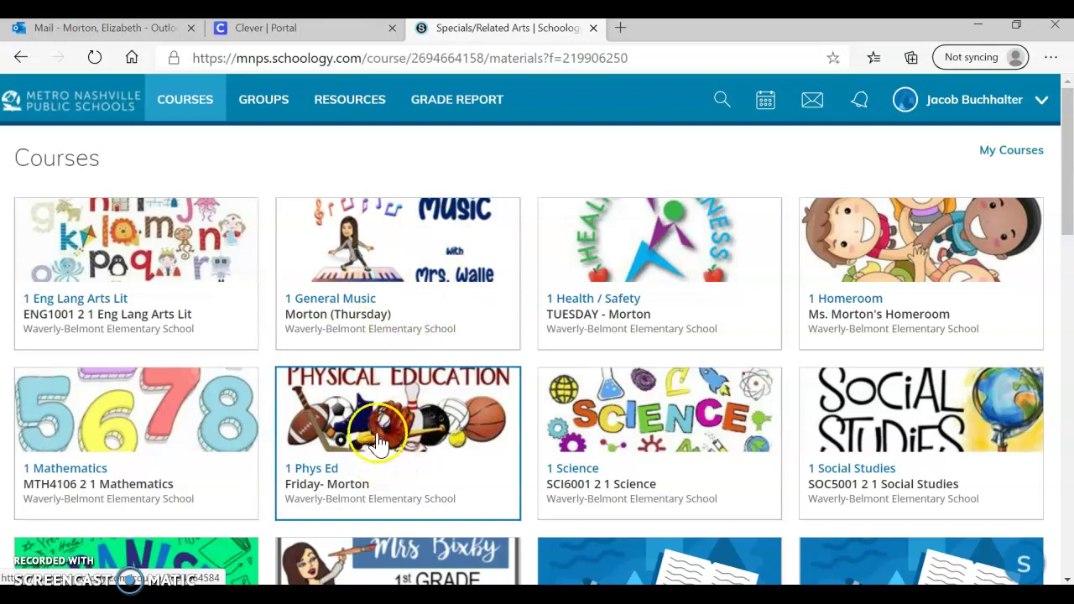
{"action": "left_click", "coordinate": [383, 311]}
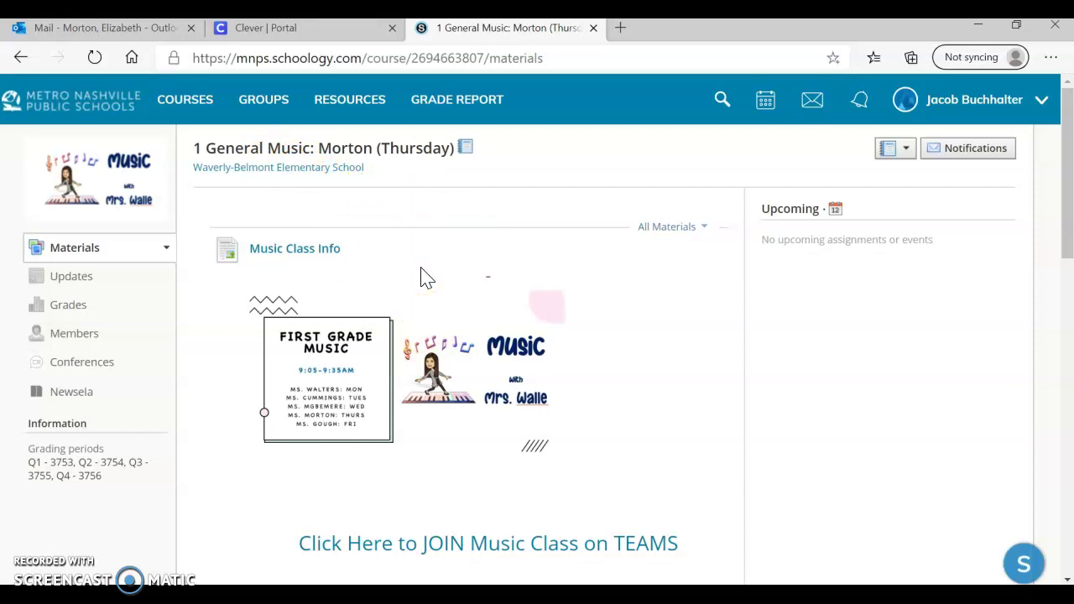
- Return to the 1 Homeroom course and view its Morning Meeting and Individual Student Meetings sections
{"action": "left_click", "coordinate": [199, 111]}
{"action": "left_click", "coordinate": [819, 265]}
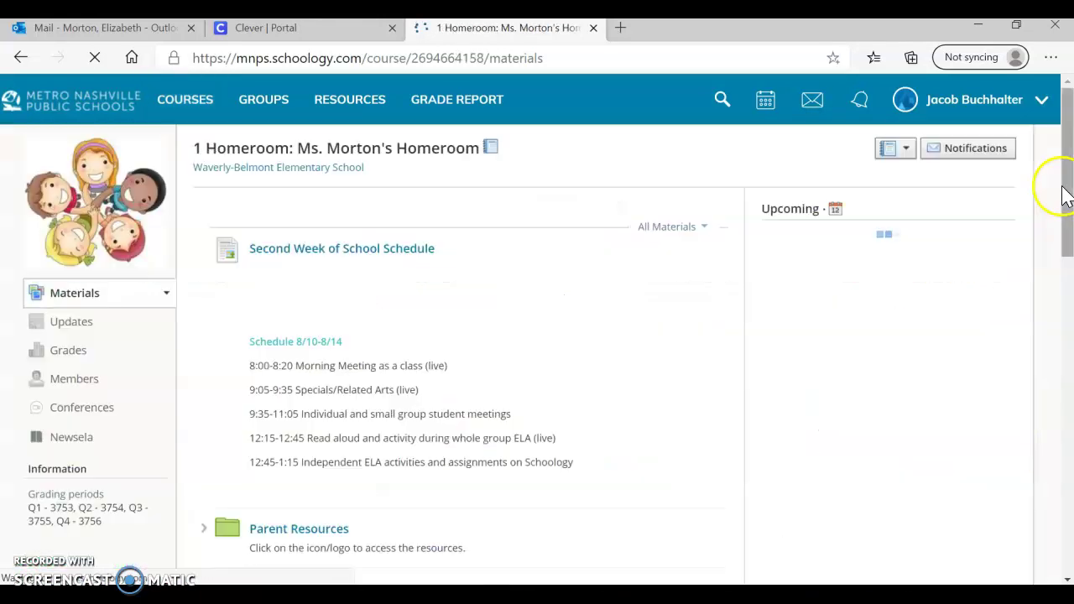
{"action": "left_click_drag", "start_coordinate": [1065, 177], "coordinate": [1066, 336]}
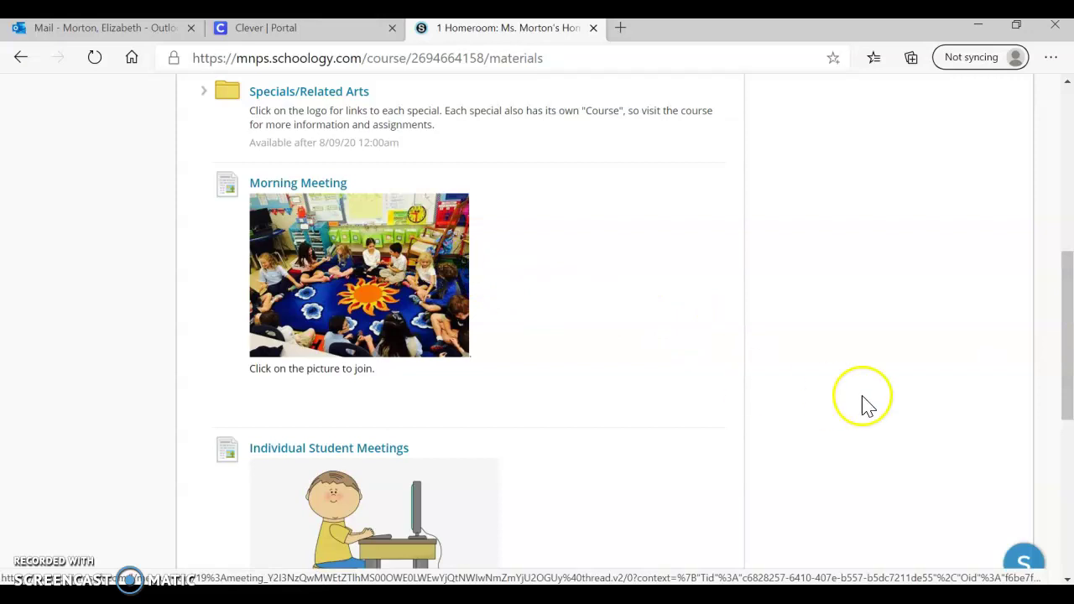
{"action": "left_click_drag", "start_coordinate": [1067, 331], "coordinate": [1018, 143]}
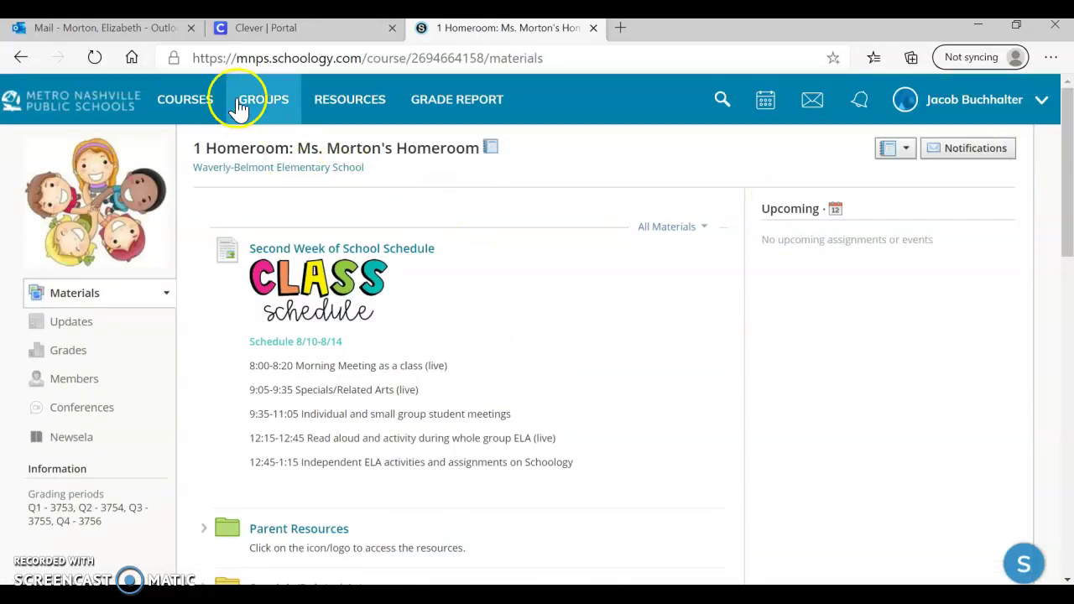
- In the 1 Eng Lang Arts Lit course, open the Wednesday, August 12 folder within Weekly Assignments and Activities, August 10th-14th
{"action": "left_click", "coordinate": [207, 101]}
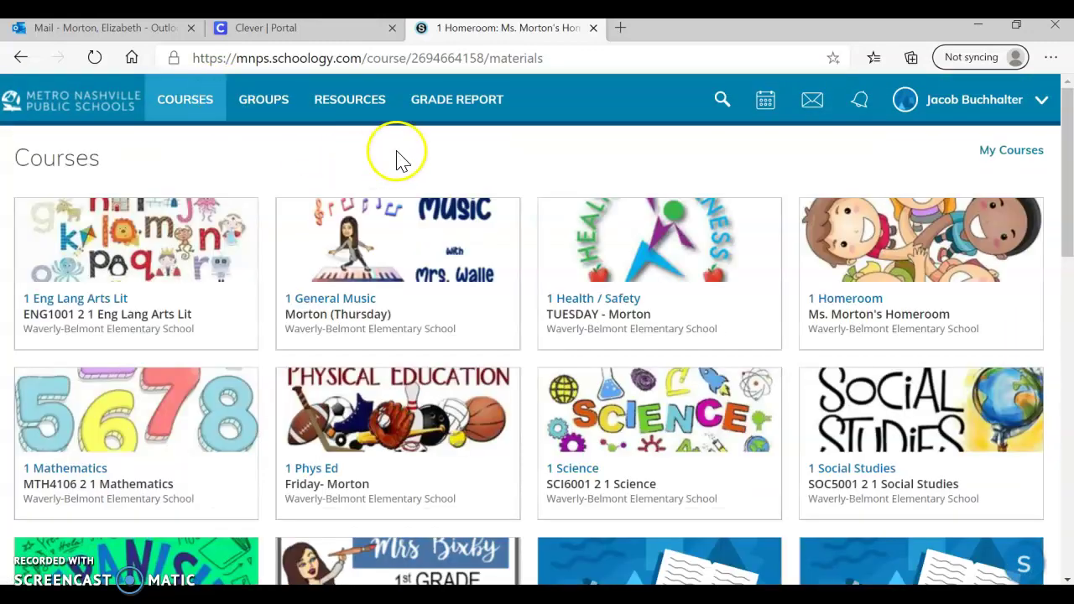
{"action": "left_click", "coordinate": [151, 276]}
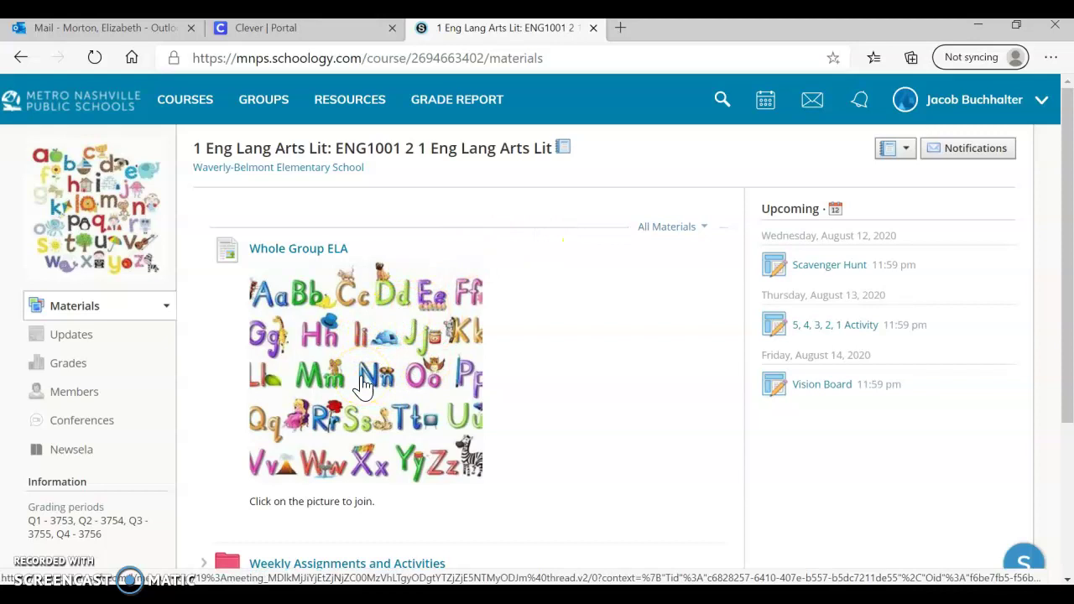
{"action": "left_click_drag", "start_coordinate": [1070, 241], "coordinate": [1069, 359]}
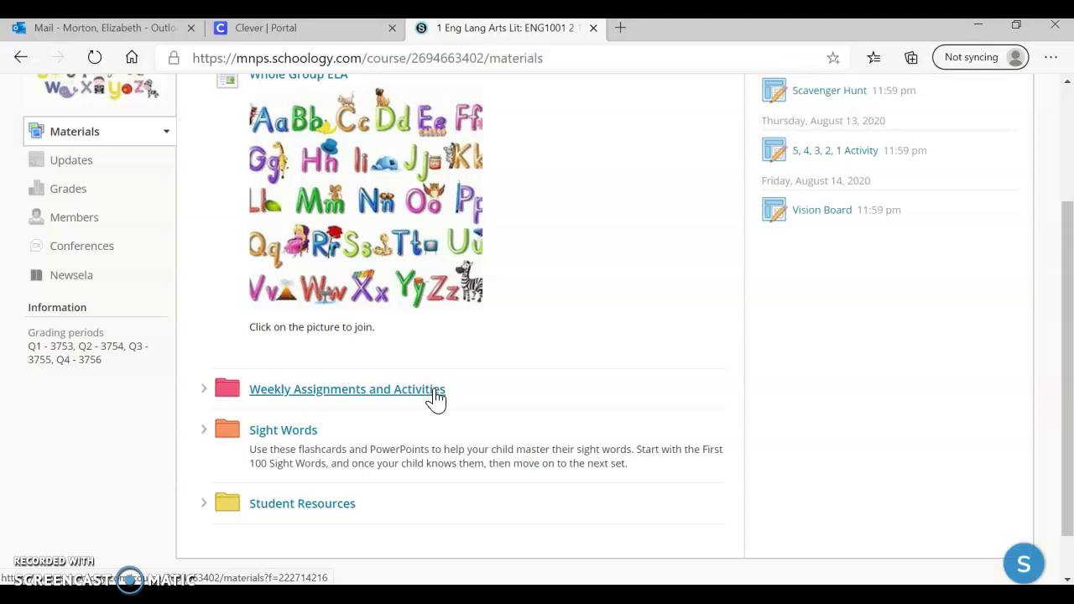
{"action": "left_click", "coordinate": [435, 399]}
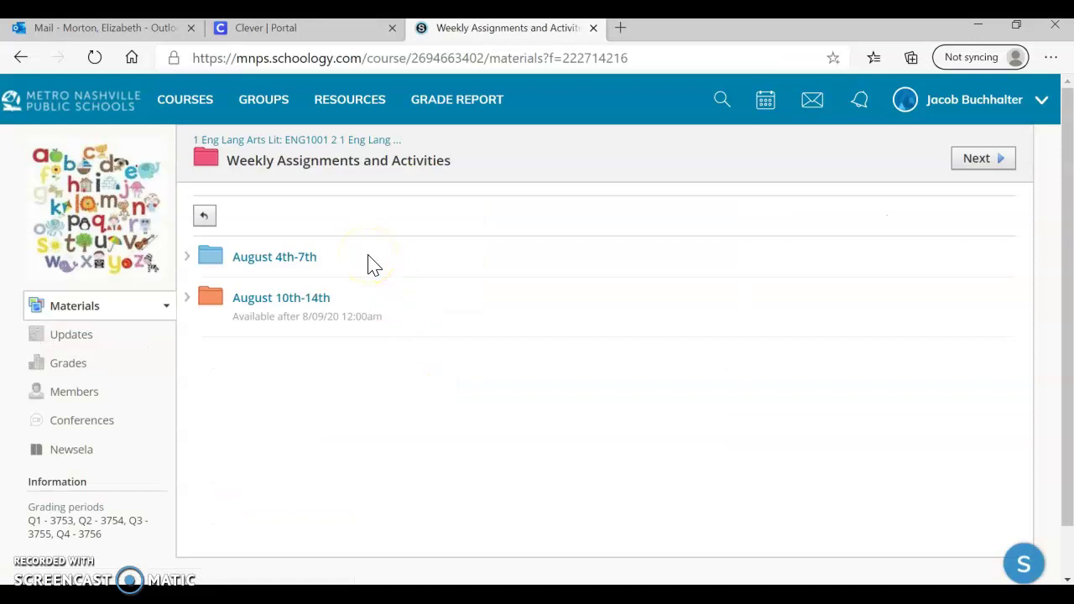
{"action": "left_click", "coordinate": [318, 306]}
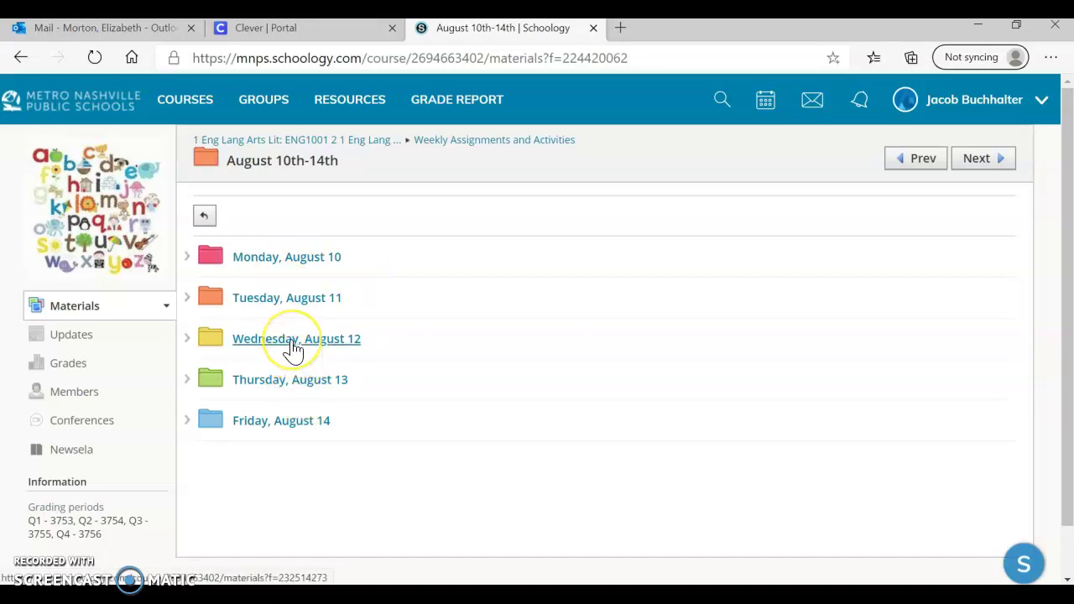
{"action": "left_click", "coordinate": [292, 339]}
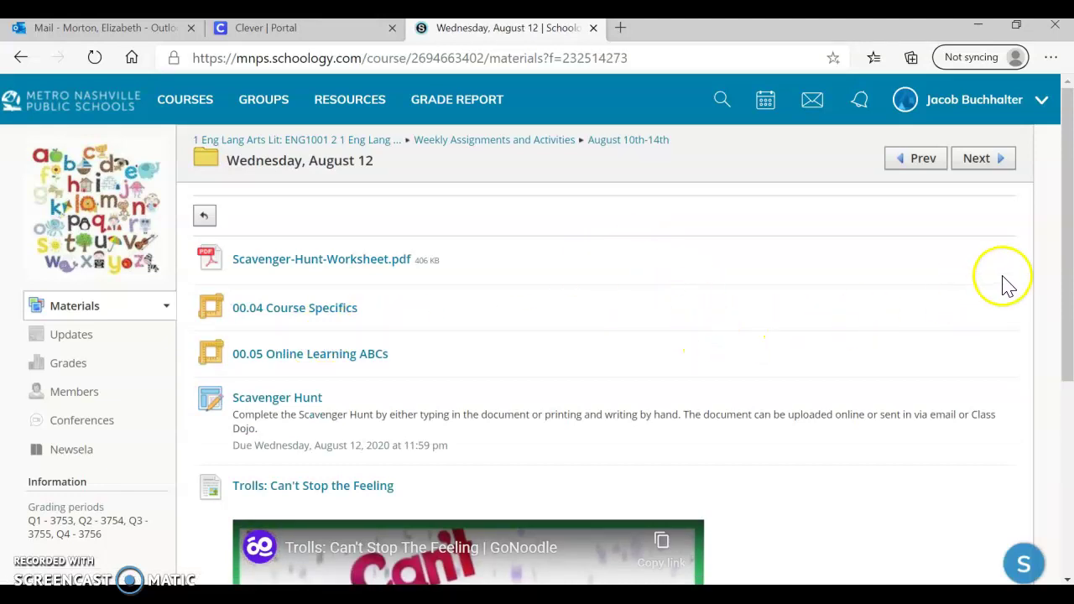
- Open the 00.04 Course Specifics lesson, advance to its second page and return to the Wednesday, August 12 folder
{"action": "left_click_drag", "start_coordinate": [1070, 251], "coordinate": [1070, 324]}
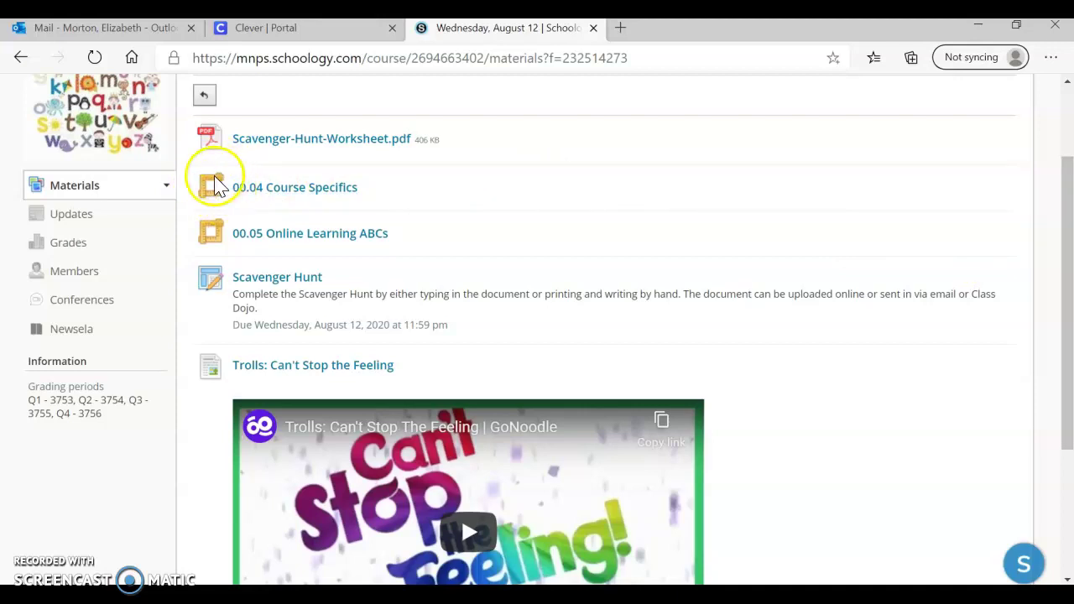
{"action": "left_click", "coordinate": [261, 195]}
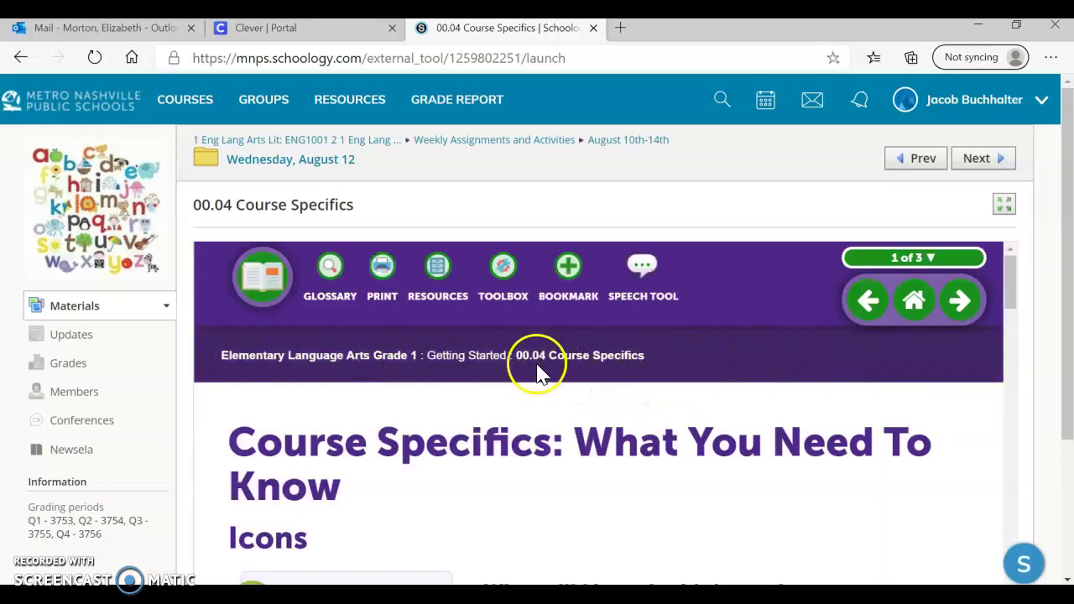
{"action": "left_click", "coordinate": [961, 302]}
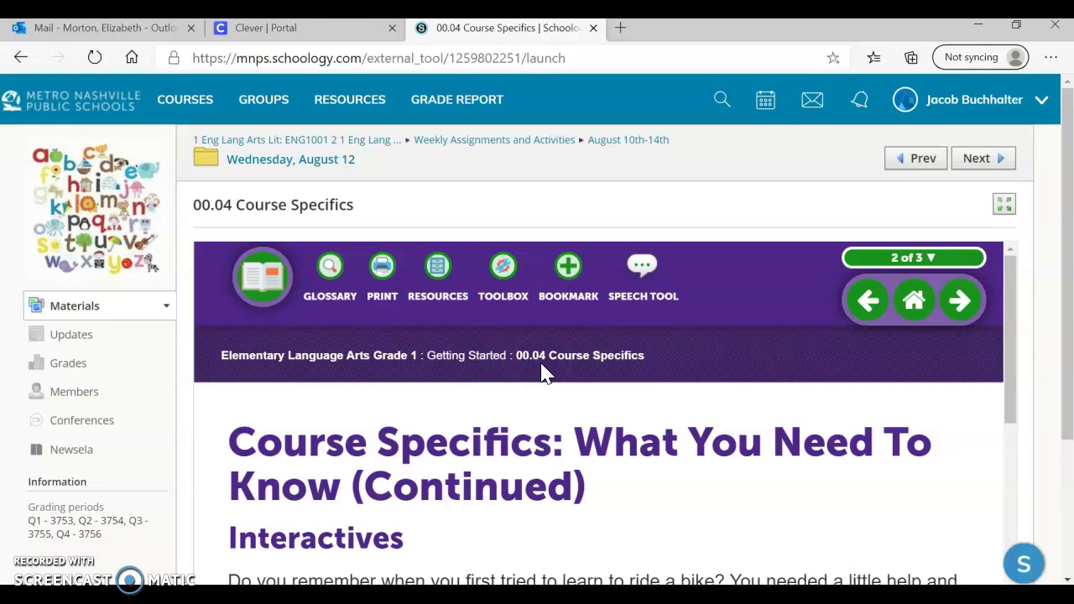
{"action": "left_click", "coordinate": [307, 165]}
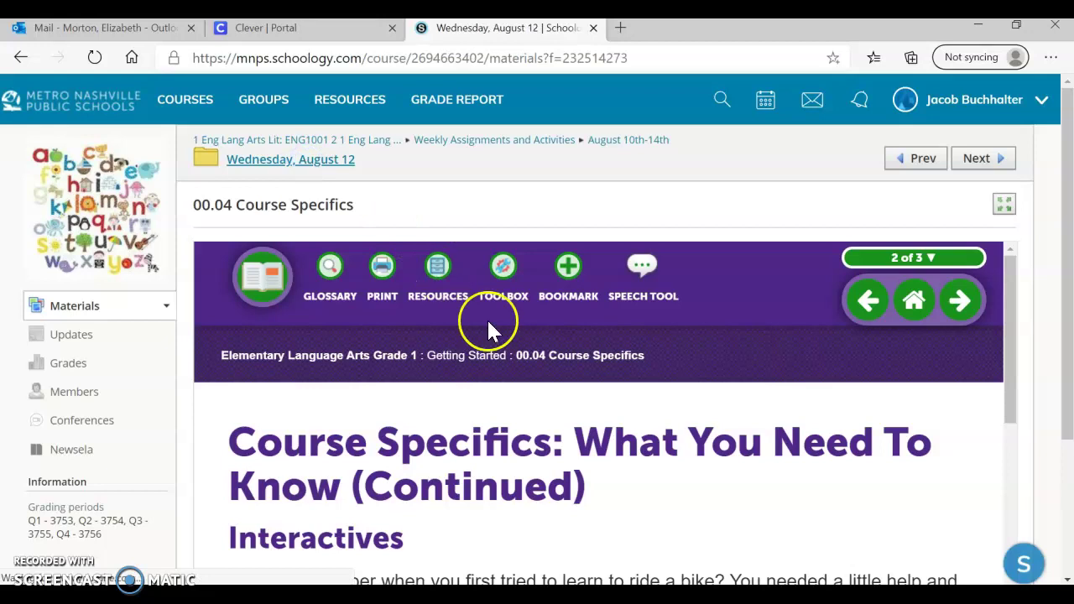
- Open the Scavenger Hunt assignment, view its submission upload form with file and comment fields, and cancel the upload
{"action": "left_click_drag", "start_coordinate": [1063, 206], "coordinate": [1068, 283]}
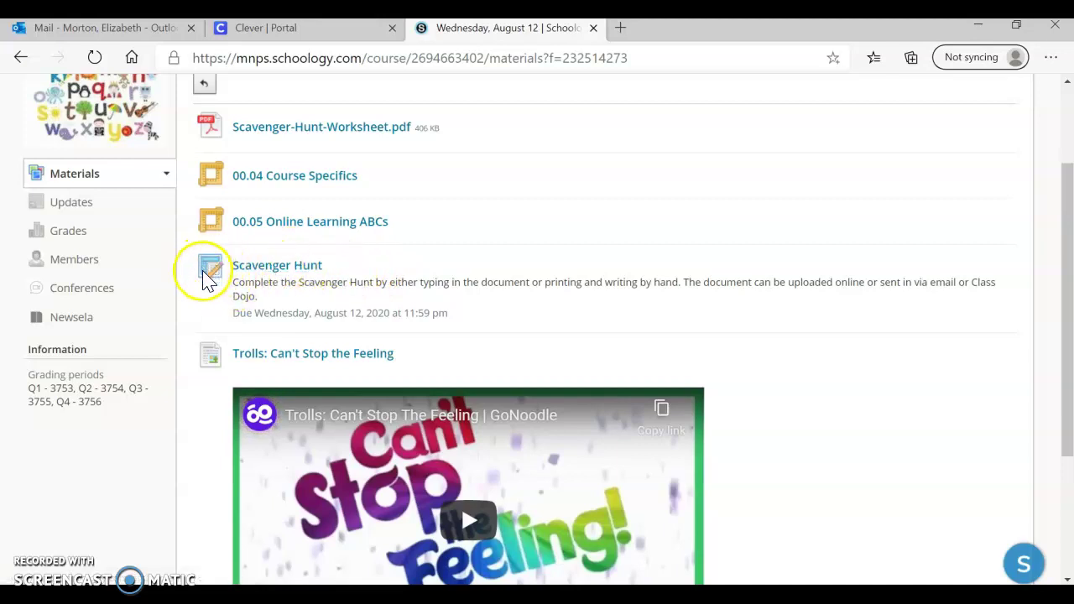
{"action": "left_click", "coordinate": [263, 273]}
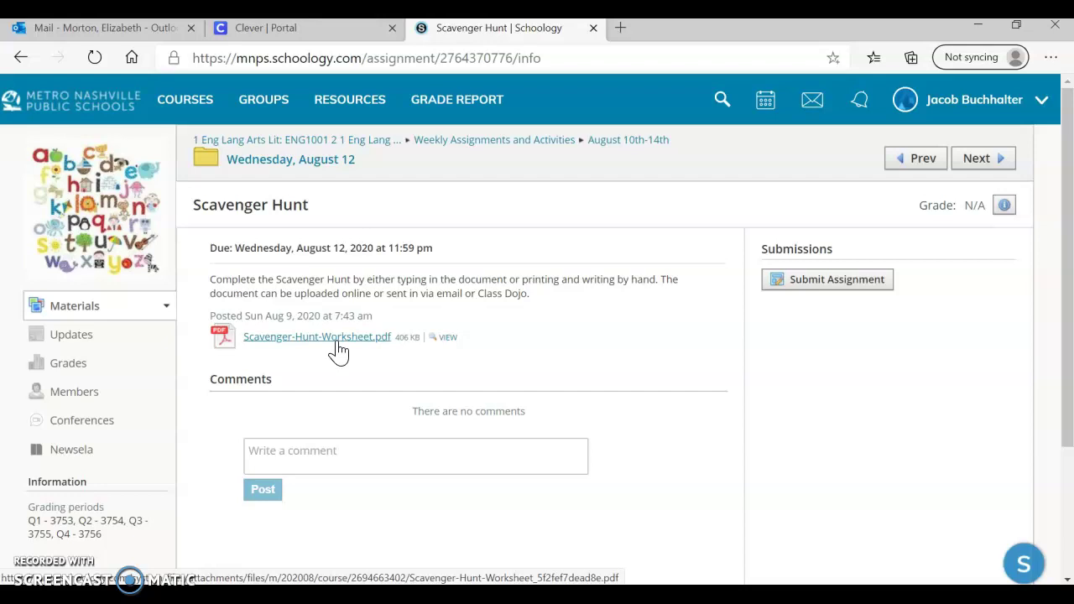
{"action": "left_click", "coordinate": [828, 287]}
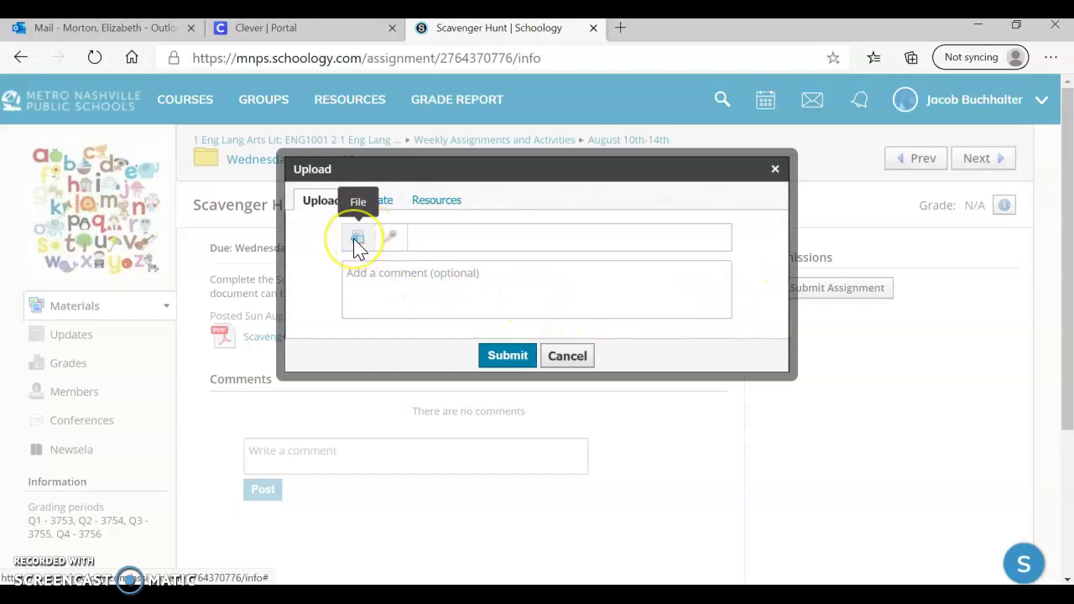
{"action": "left_click", "coordinate": [411, 288]}
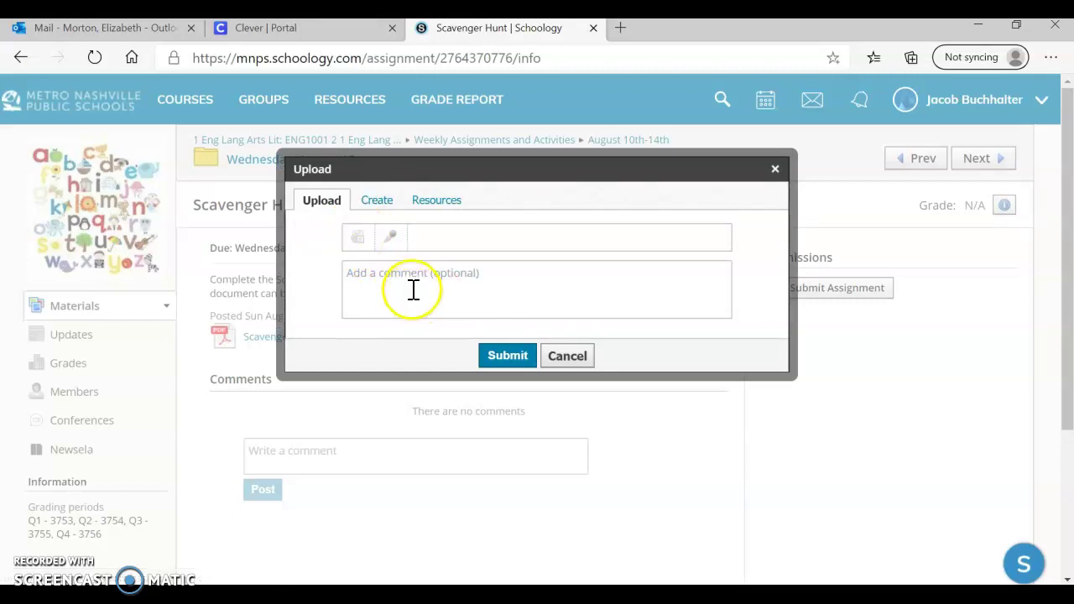
{"action": "left_click", "coordinate": [506, 359]}
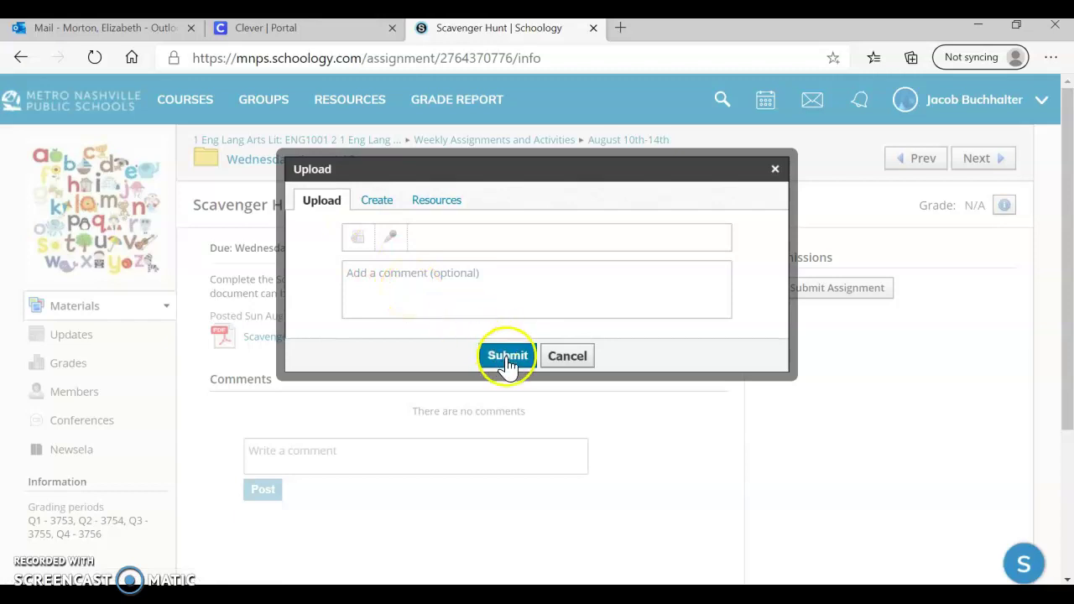
{"action": "left_click", "coordinate": [567, 356]}
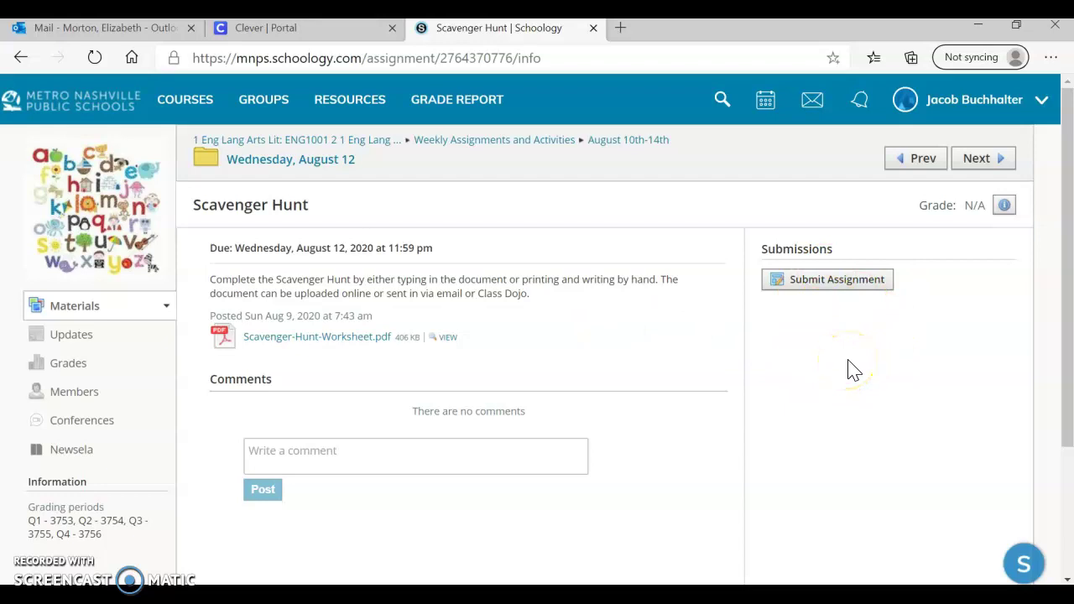
- Return to the 1 Eng Lang Arts Lit course materials and open the Sight Words folder
{"action": "left_click", "coordinate": [338, 150]}
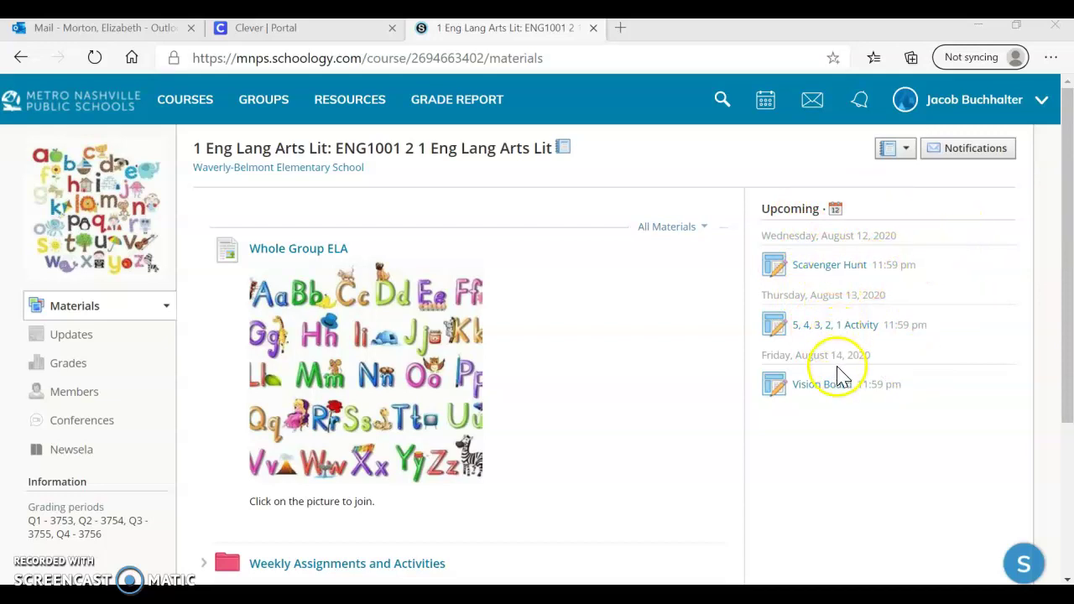
{"action": "left_click_drag", "start_coordinate": [1069, 239], "coordinate": [1062, 375]}
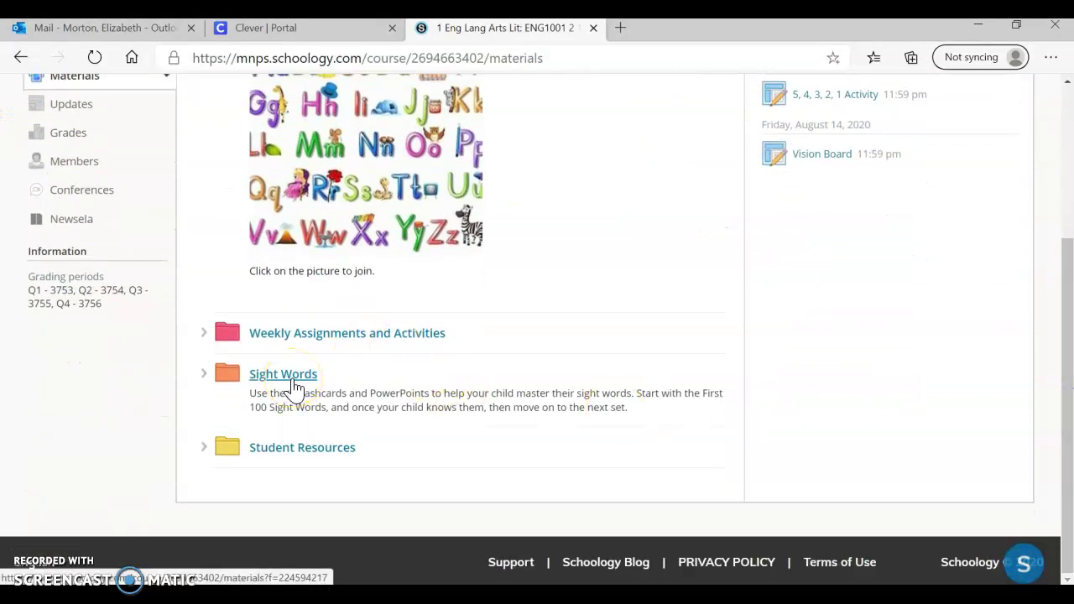
{"action": "left_click", "coordinate": [293, 380]}
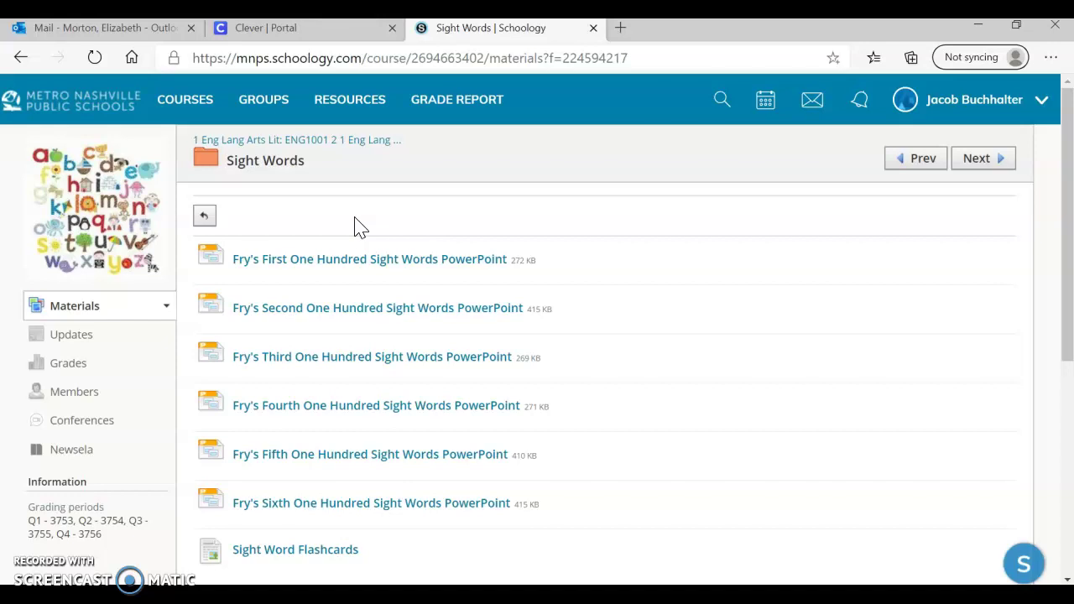
- Return to the 1 Eng Lang Arts Lit course materials and open the Student Resources folder
{"action": "left_click", "coordinate": [295, 142]}
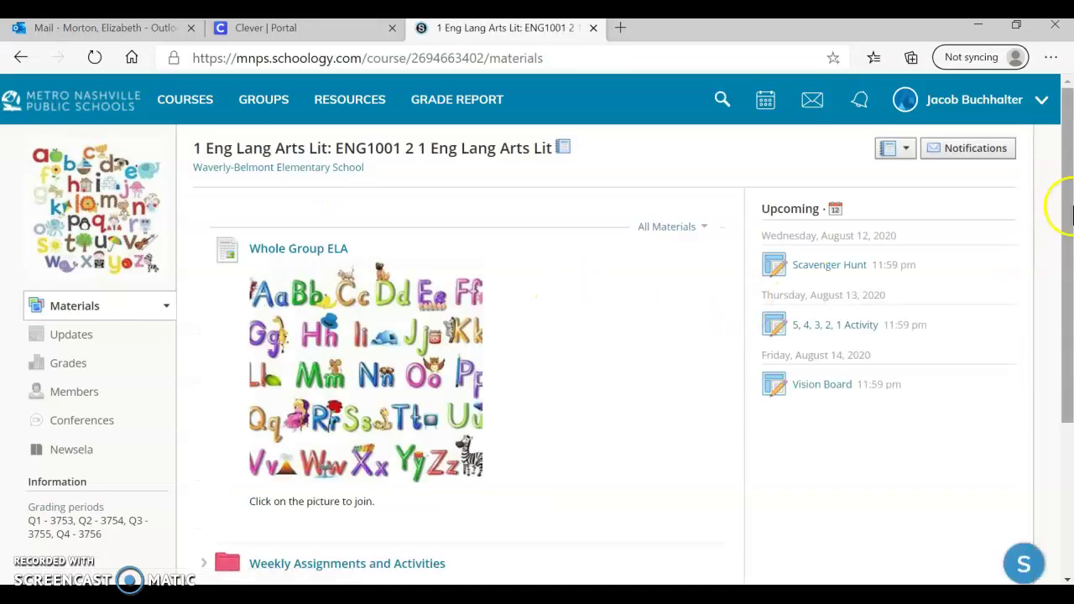
{"action": "left_click_drag", "start_coordinate": [1066, 204], "coordinate": [1062, 400]}
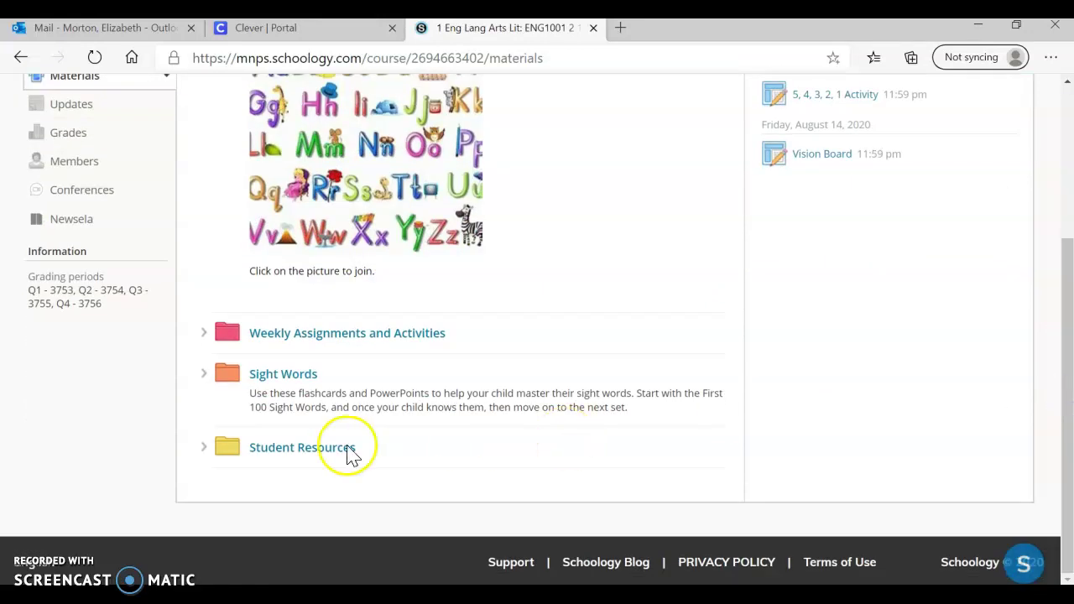
{"action": "left_click", "coordinate": [307, 453]}
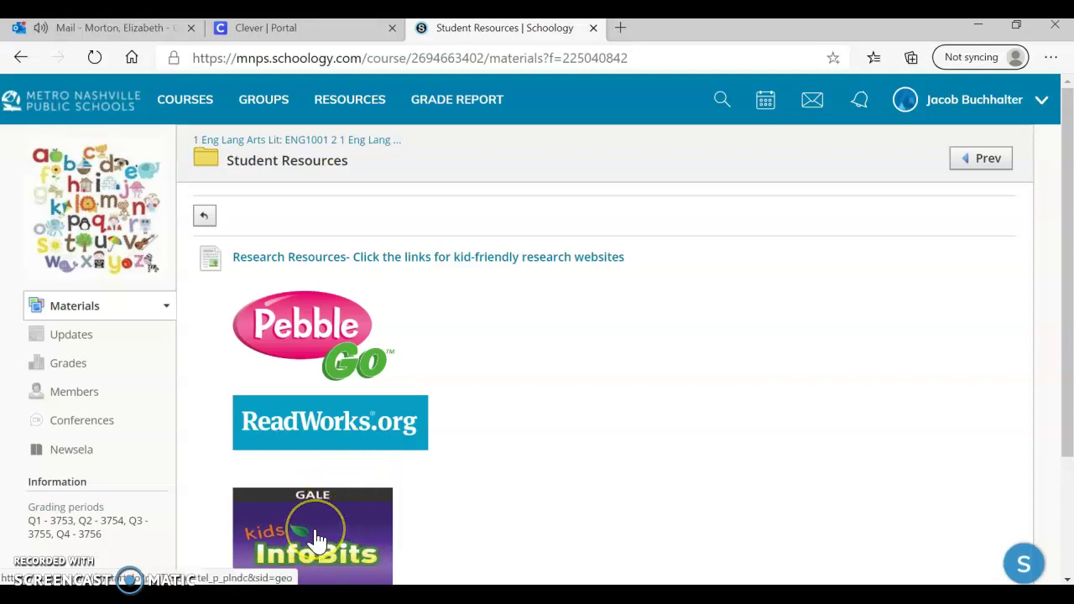
- Switch to the 1 Mathematics course and open its Math Templates and Manipulatives folder
{"action": "left_click", "coordinate": [206, 104]}
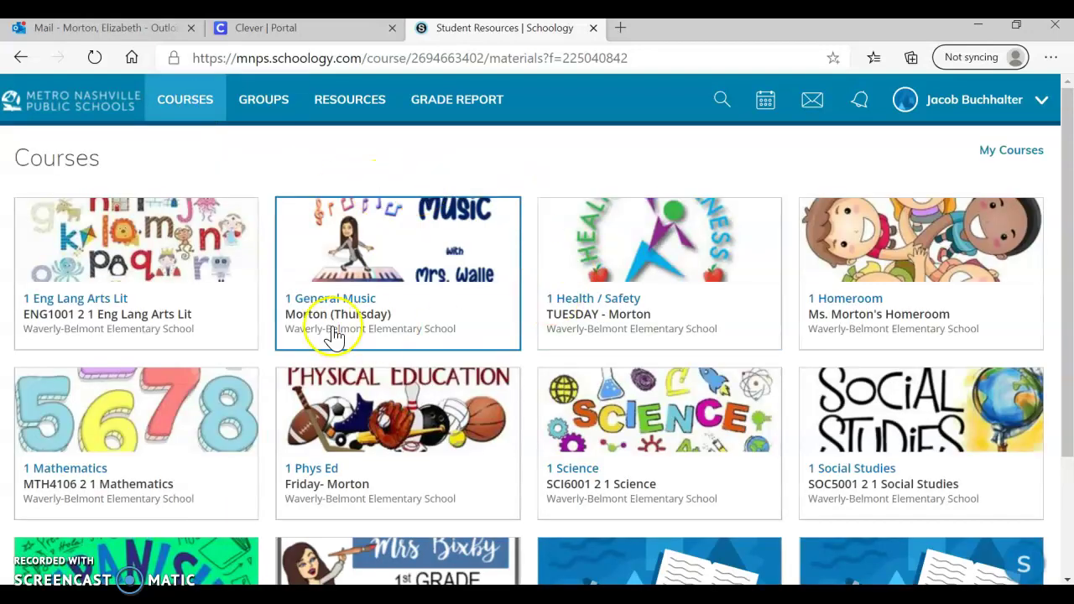
{"action": "left_click", "coordinate": [196, 441]}
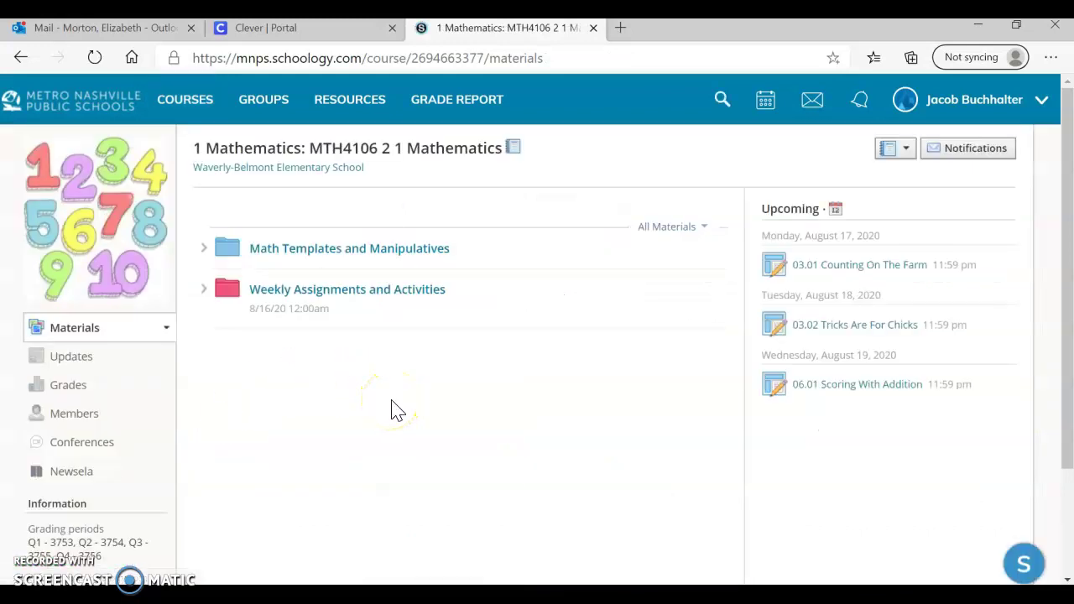
{"action": "left_click", "coordinate": [409, 251]}
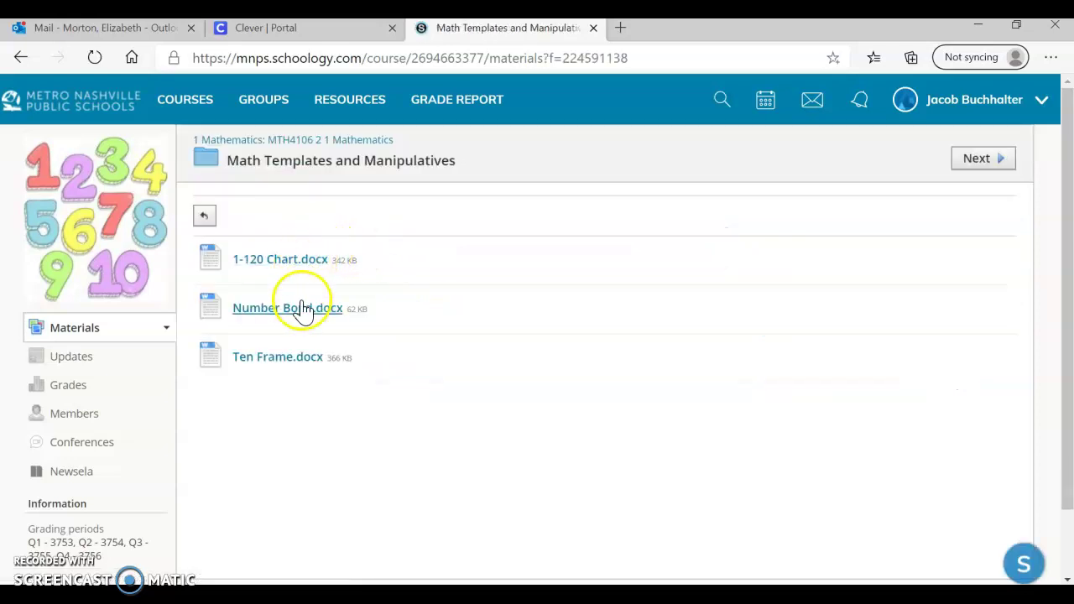
- View the Weekly Assignments and Activities folder of the 1 Mathematics course, then display the list of all courses
{"action": "left_click", "coordinate": [294, 140]}
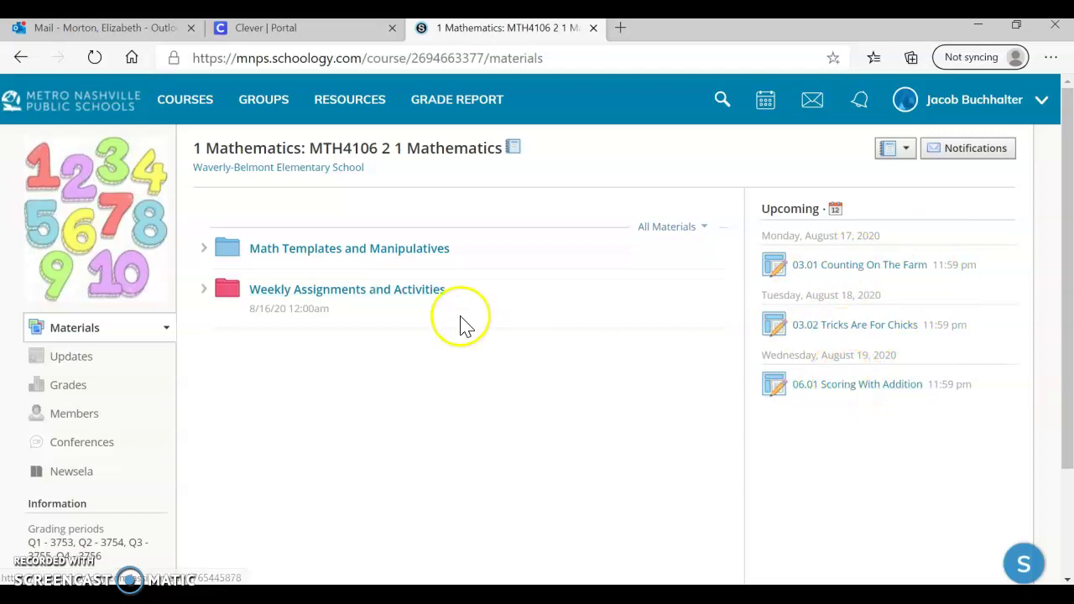
{"action": "left_click", "coordinate": [428, 289]}
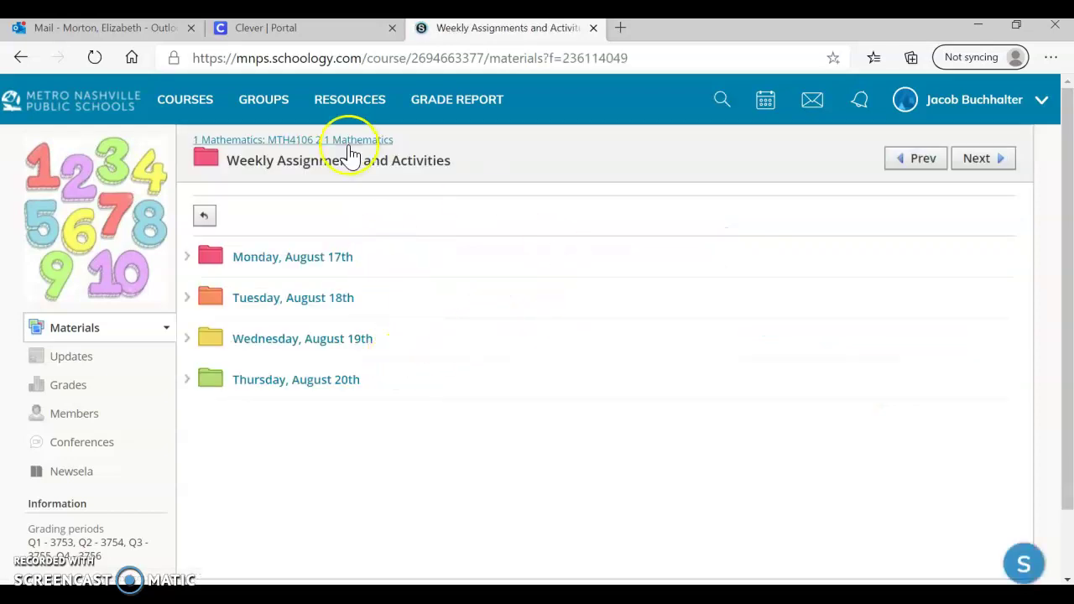
{"action": "left_click", "coordinate": [193, 107]}
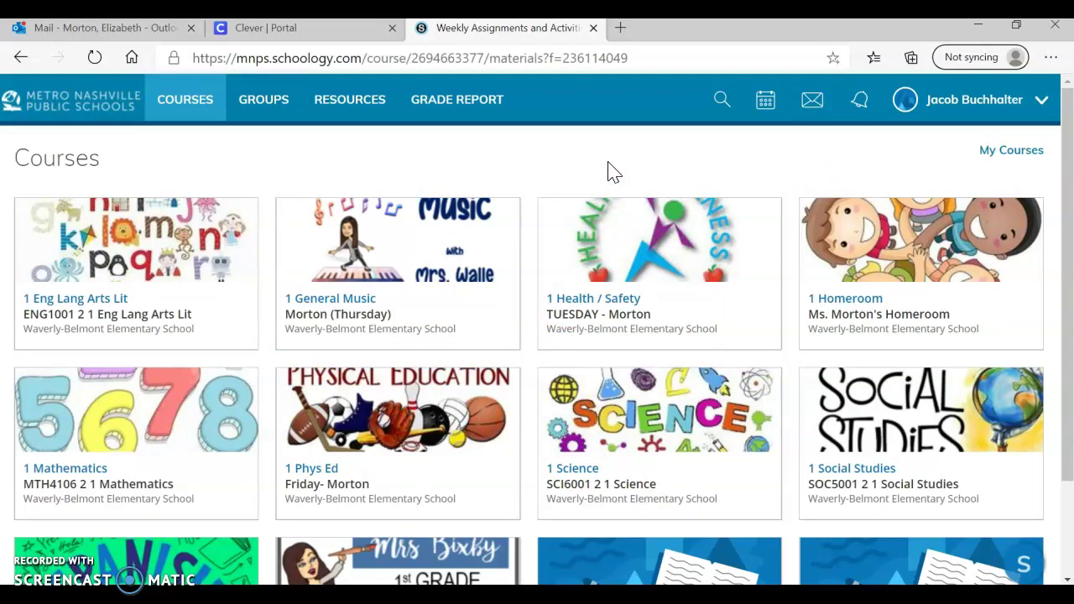
- Close Schoology to return to the Clever portal and look through its app sections, including Libraries and More apps
{"action": "left_click", "coordinate": [594, 28]}
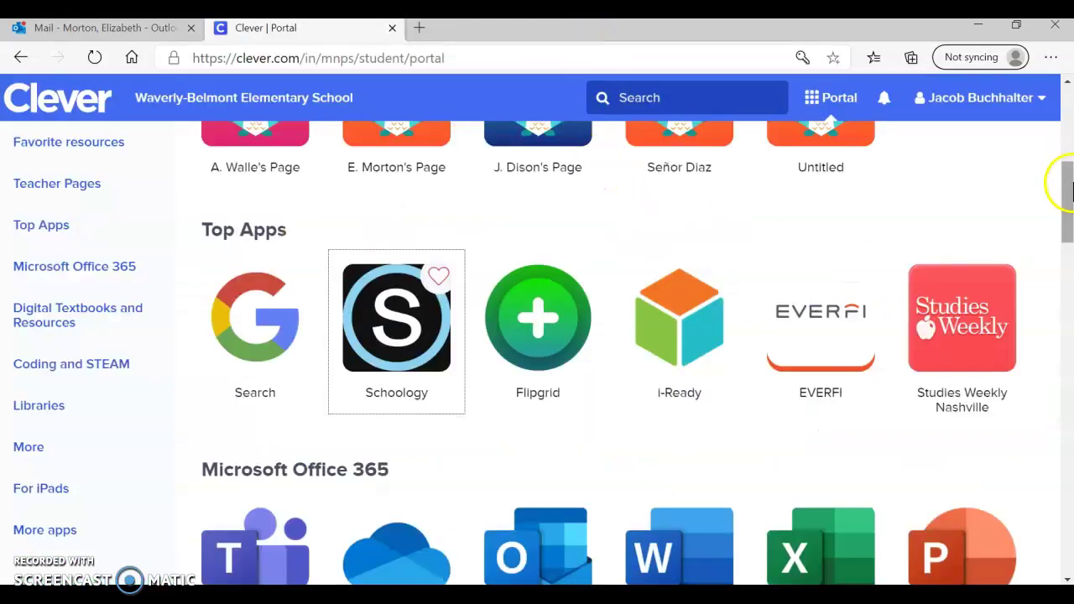
{"action": "left_click_drag", "start_coordinate": [1067, 192], "coordinate": [1065, 353]}
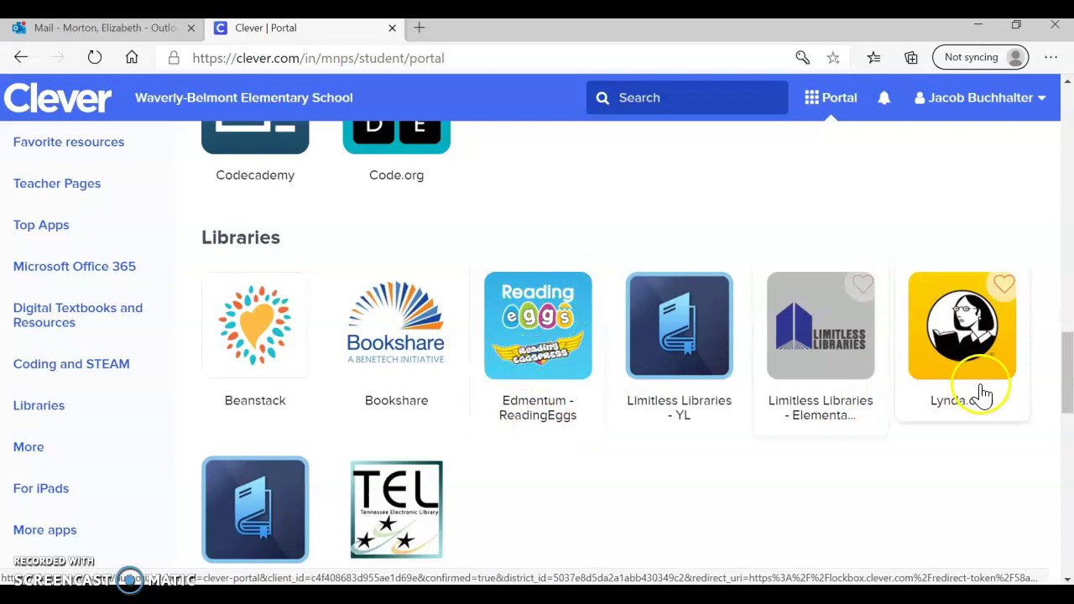
{"action": "left_click_drag", "start_coordinate": [1070, 360], "coordinate": [1070, 524]}
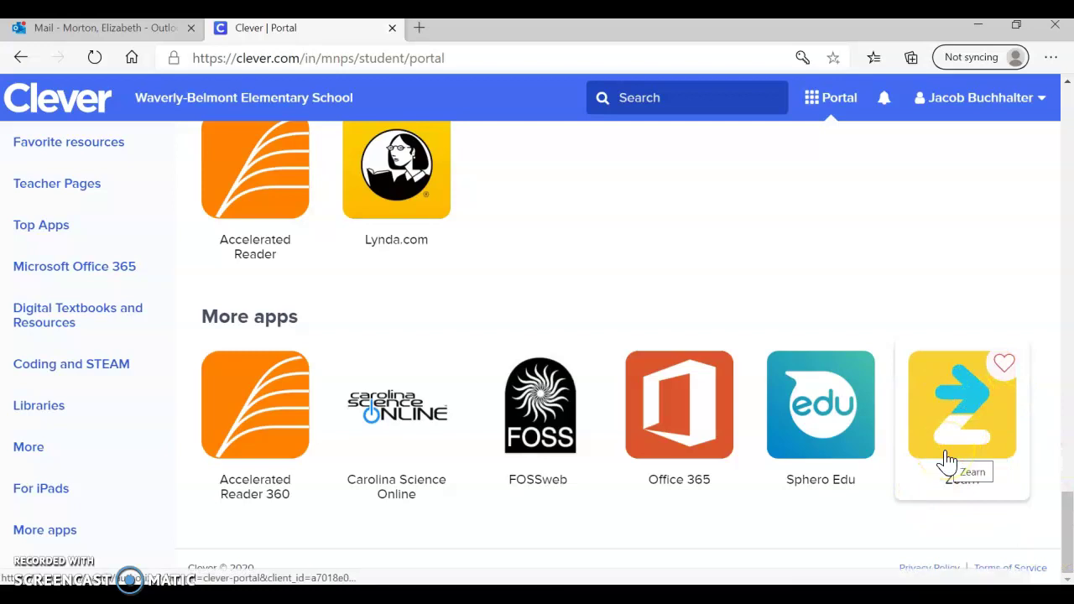
{"action": "left_click", "coordinate": [891, 532]}
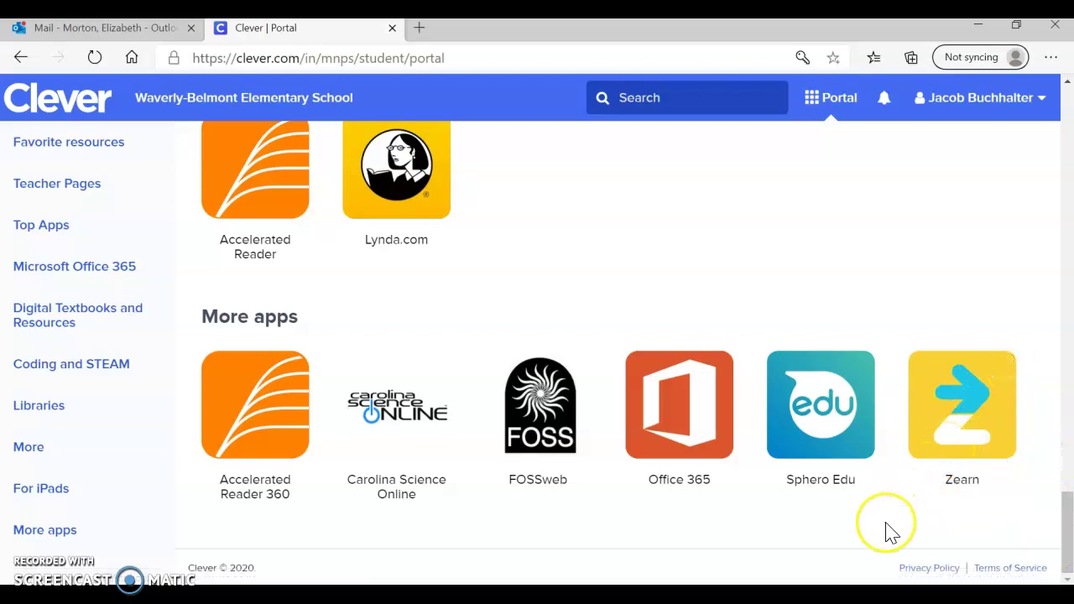